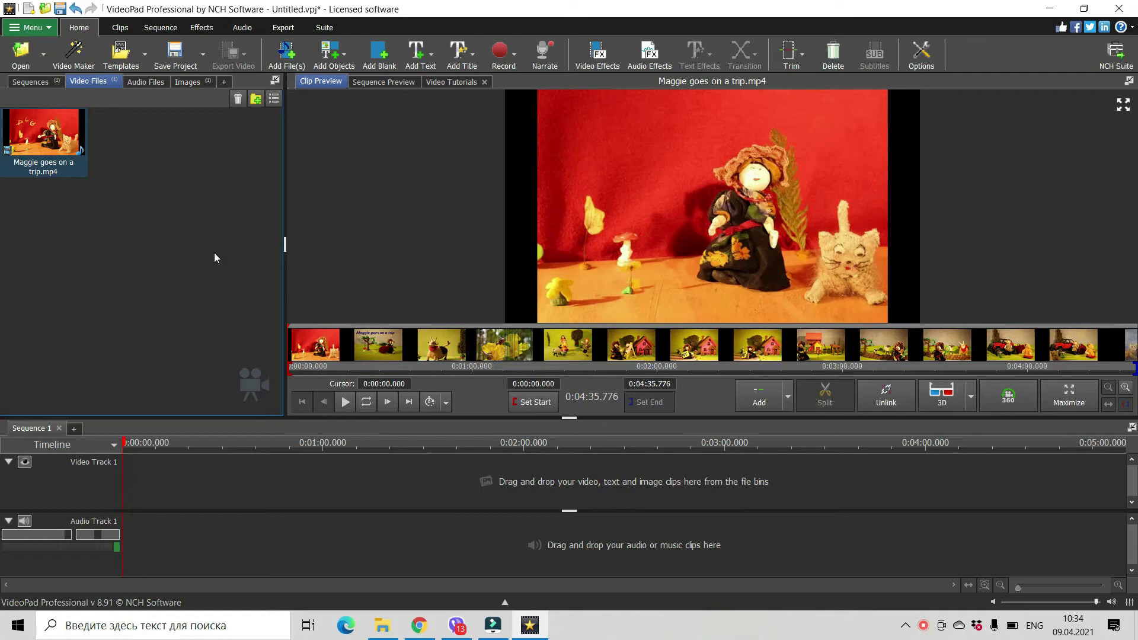
Show the imported images and preview the mountain photo, 0:00:00.550 long, in Clip Preview
{"action": "left_click", "coordinate": [189, 82]}
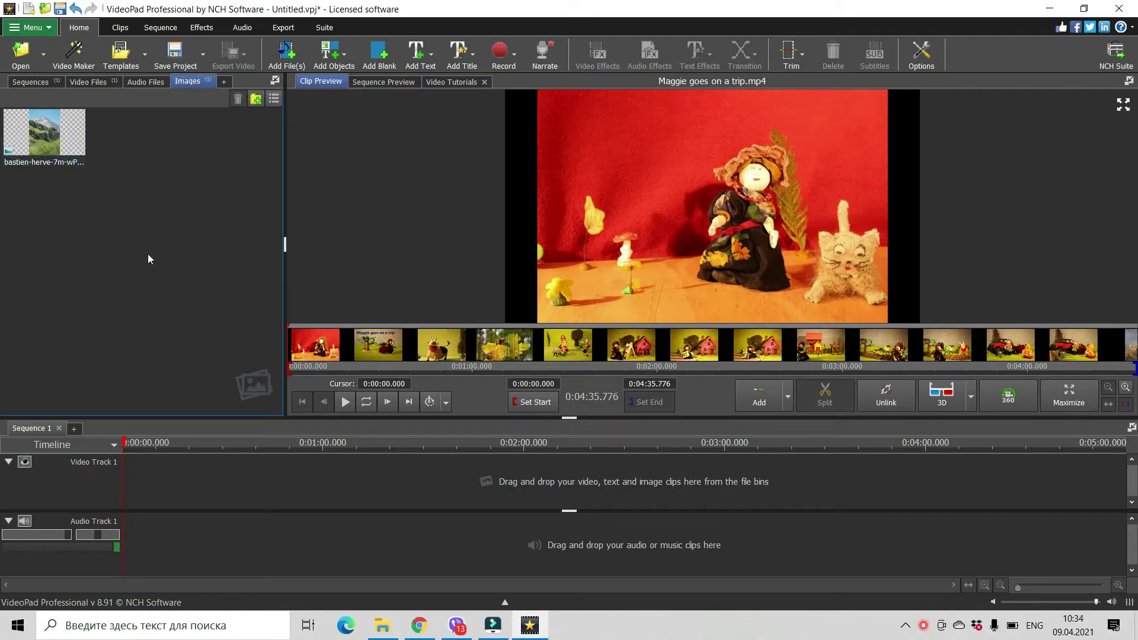
{"action": "left_click", "coordinate": [47, 140]}
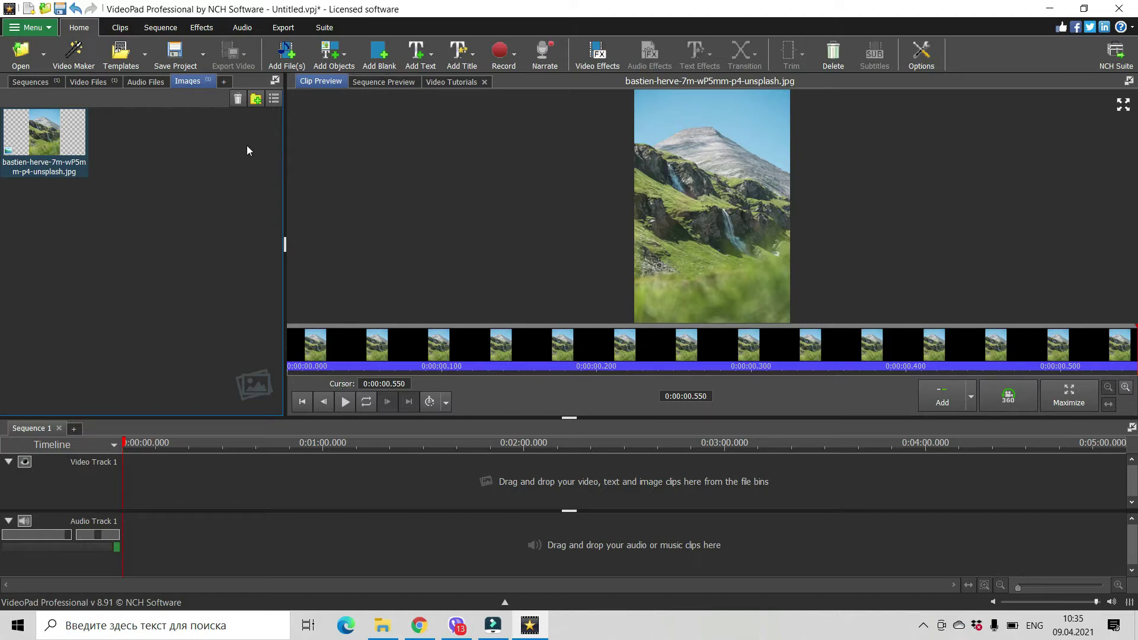
Set the mountain photo's clip aspect ratio to Stretch 16:9
{"action": "right_click", "coordinate": [46, 137]}
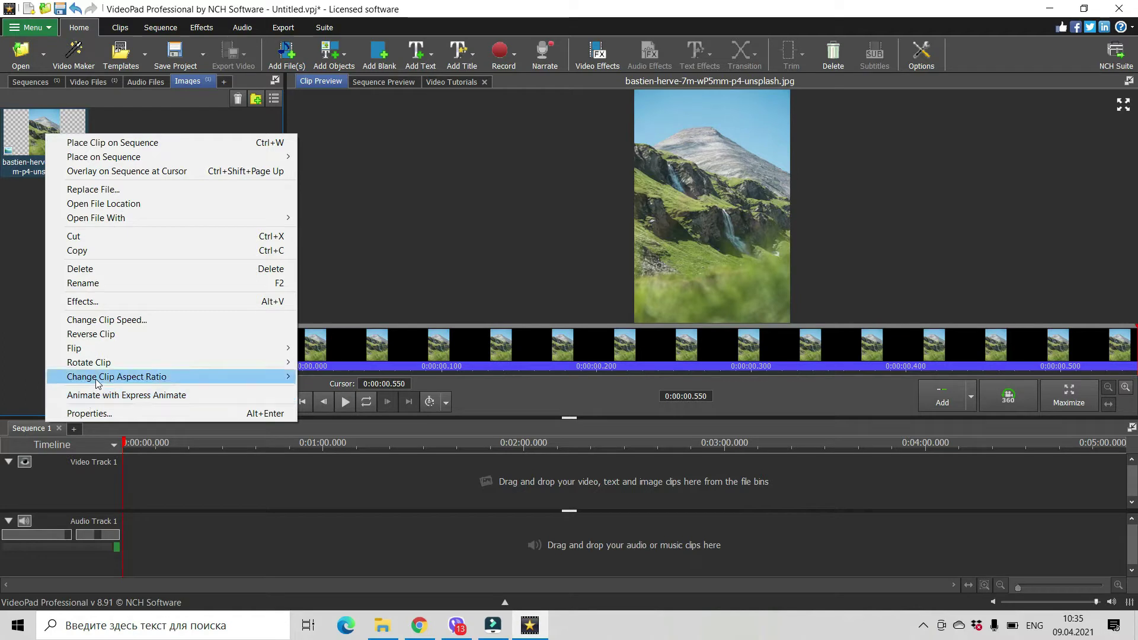
{"action": "mouse_move", "coordinate": [99, 382]}
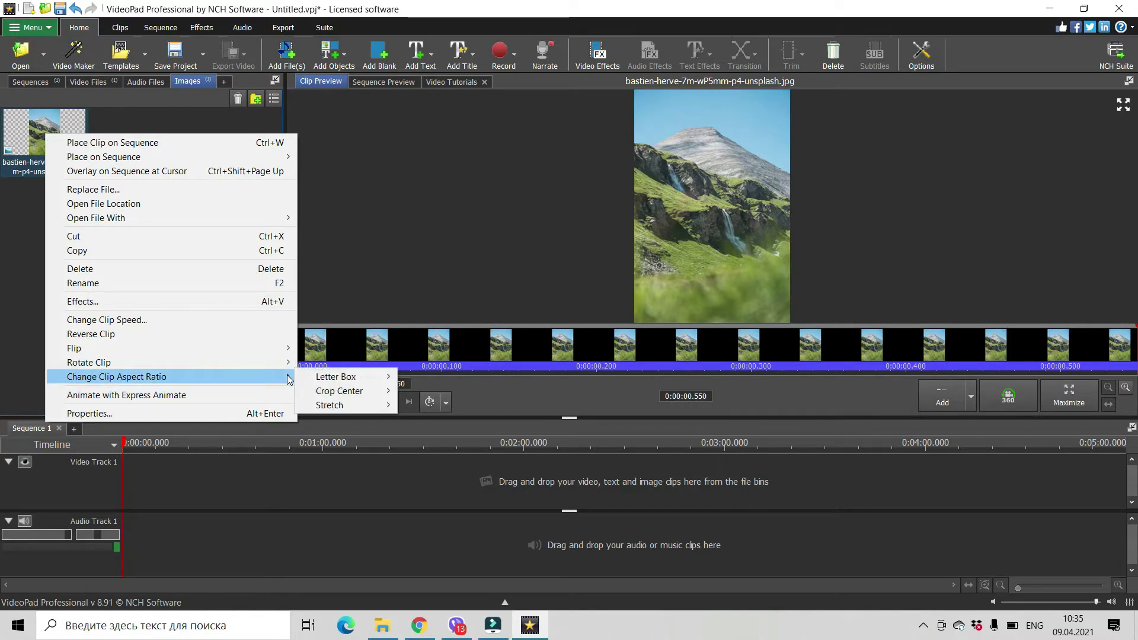
{"action": "mouse_move", "coordinate": [365, 409]}
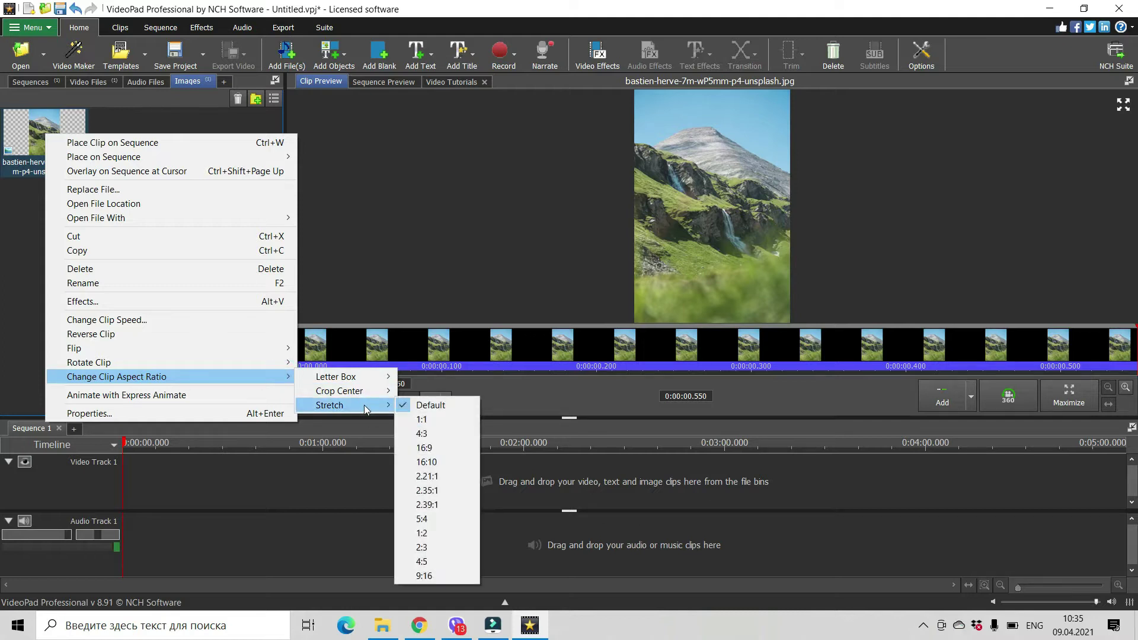
{"action": "left_click", "coordinate": [446, 448]}
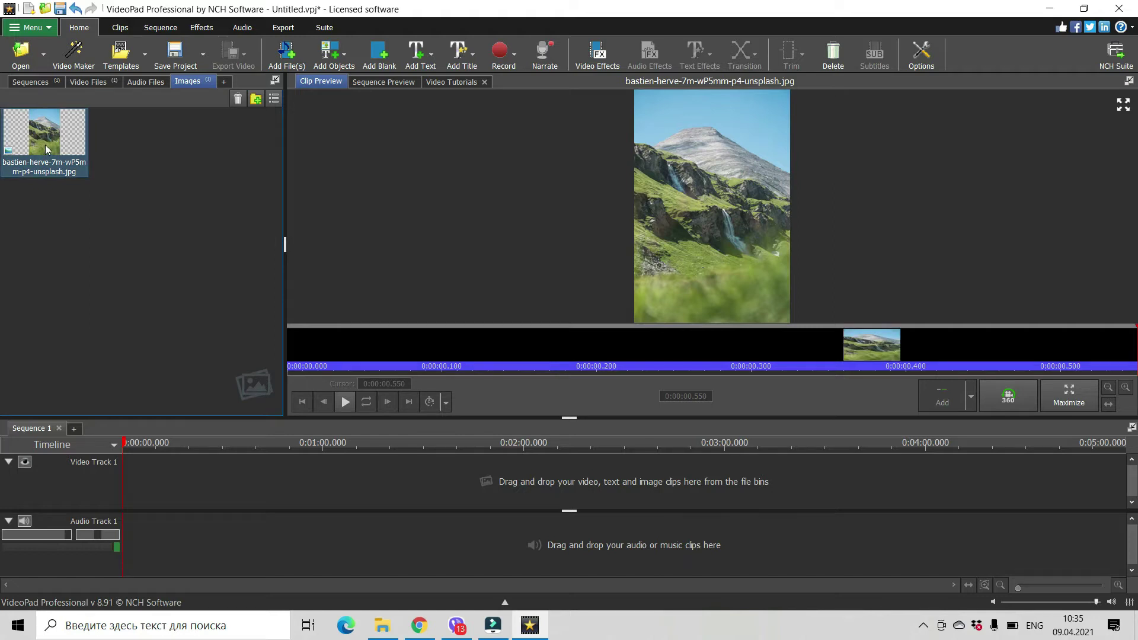
Place Maggie goes on a trip.mp4 on Video Track 1, 0:04:35.776 long
{"action": "left_click_drag", "start_coordinate": [156, 423], "coordinate": [168, 490]}
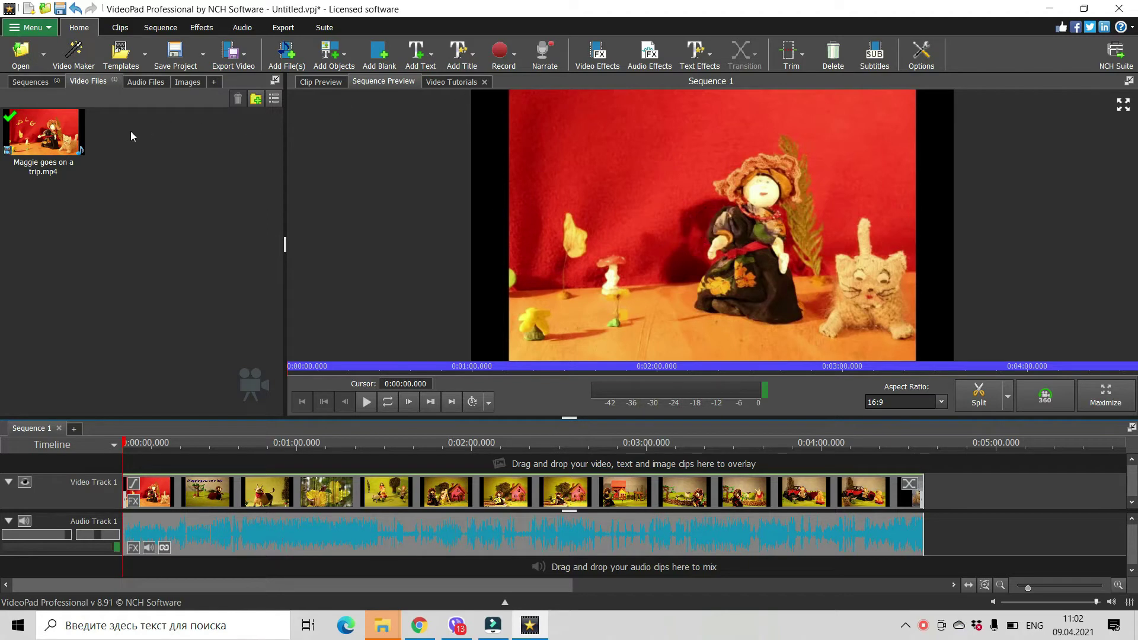
Add a Zoom effect to the Maggie clip with its aspect ratio locked to 16:9
{"action": "left_click", "coordinate": [72, 139]}
{"action": "left_click", "coordinate": [610, 58]}
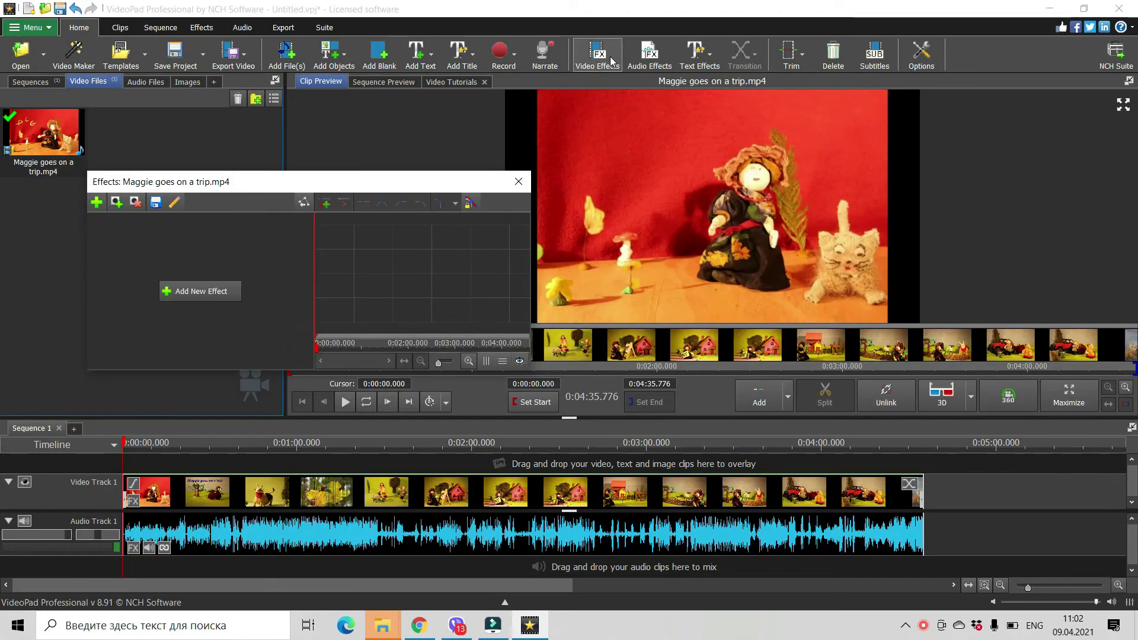
{"action": "left_click", "coordinate": [206, 291]}
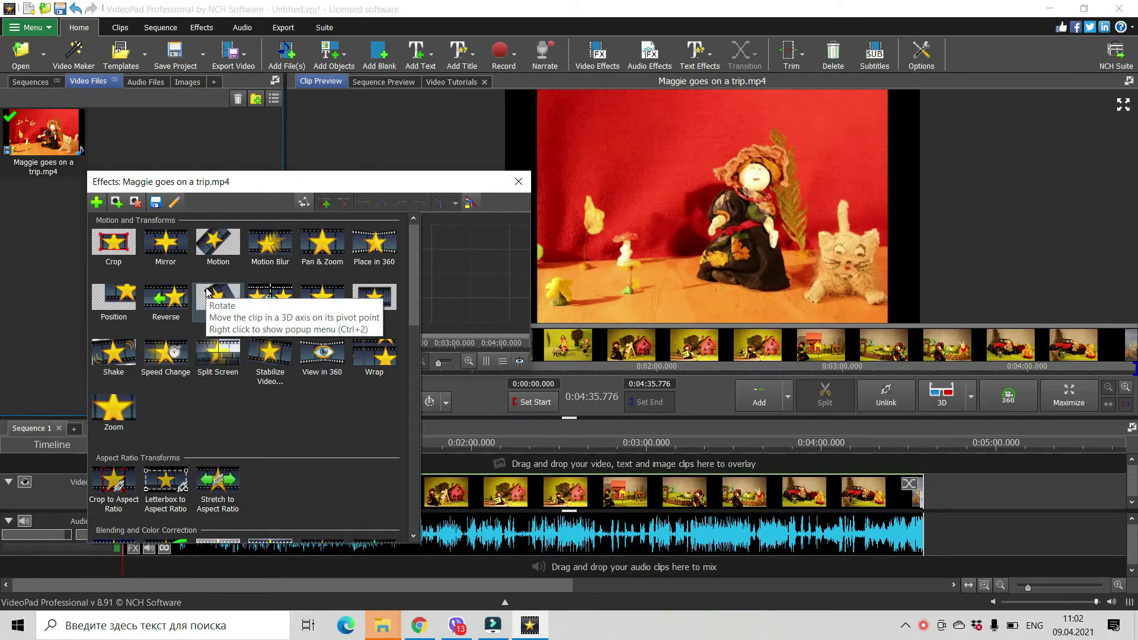
{"action": "left_click", "coordinate": [111, 410]}
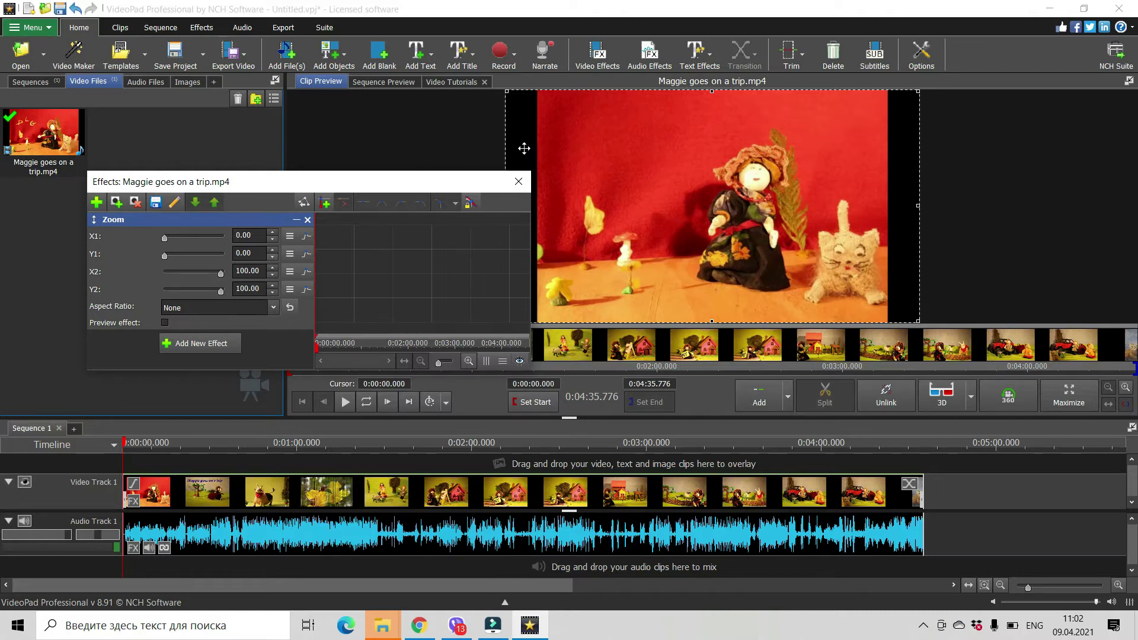
{"action": "left_click", "coordinate": [277, 307]}
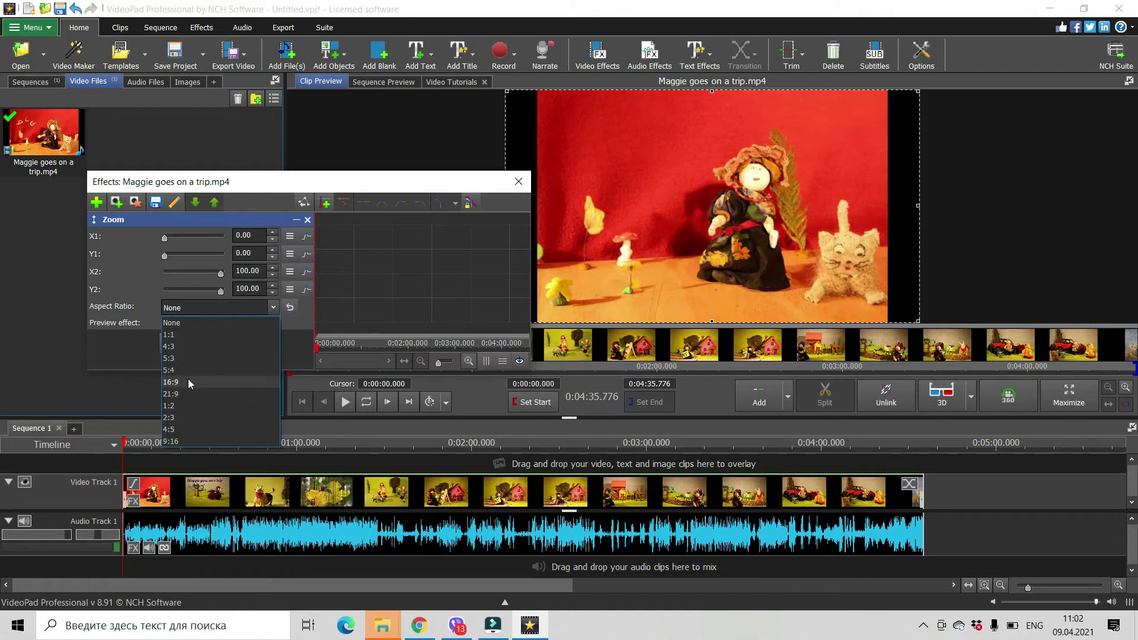
{"action": "left_click", "coordinate": [189, 383]}
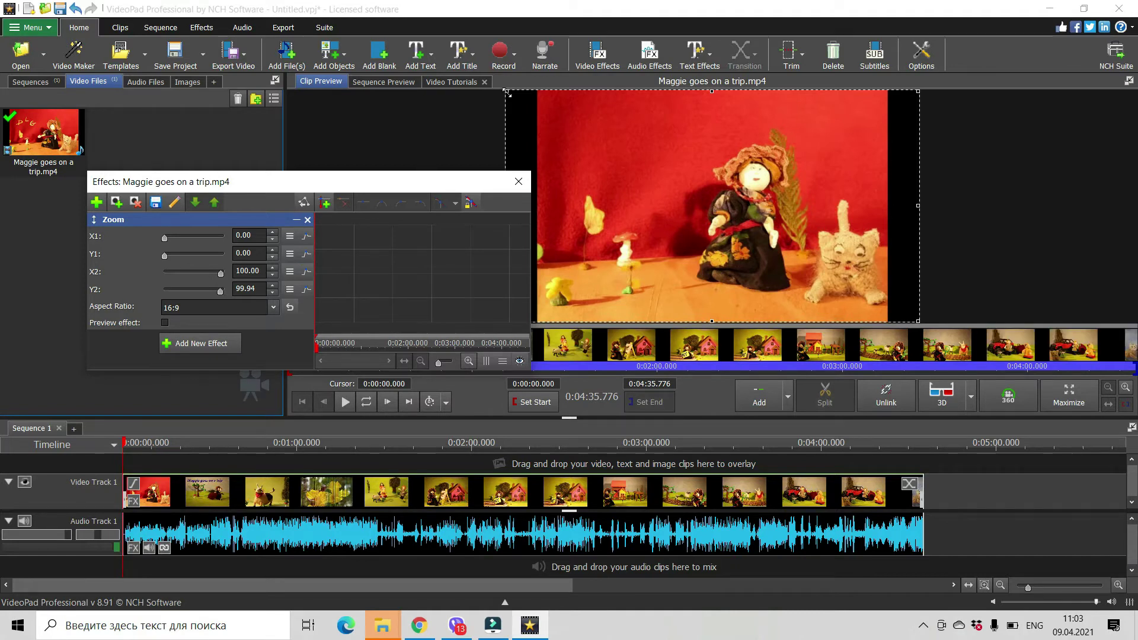
Adjust the zoom crop box to X1 7.62, Y1 7.11, X2 92.63, Y2 92.07
{"action": "left_click_drag", "start_coordinate": [507, 93], "coordinate": [537, 107]}
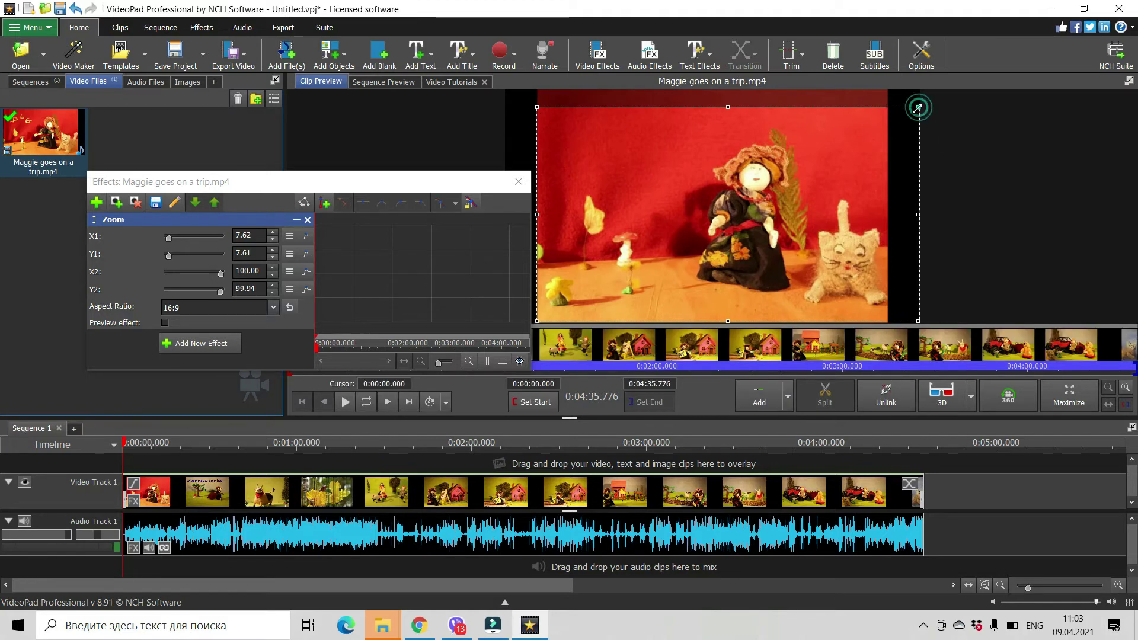
{"action": "left_click_drag", "start_coordinate": [919, 108], "coordinate": [879, 131]}
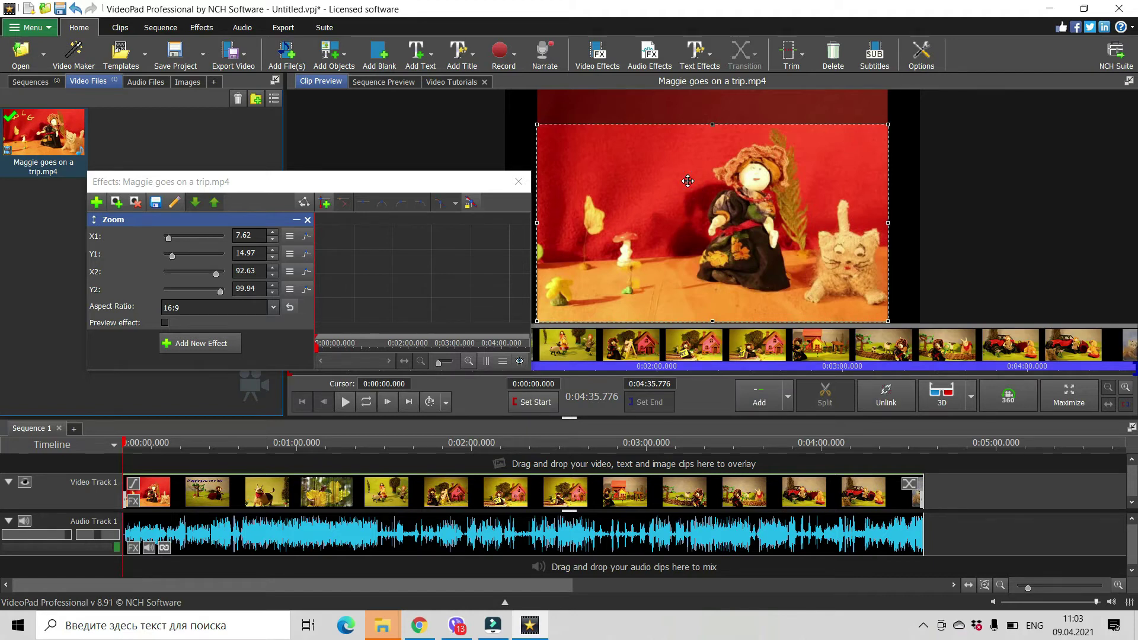
{"action": "left_click_drag", "start_coordinate": [687, 180], "coordinate": [686, 162]}
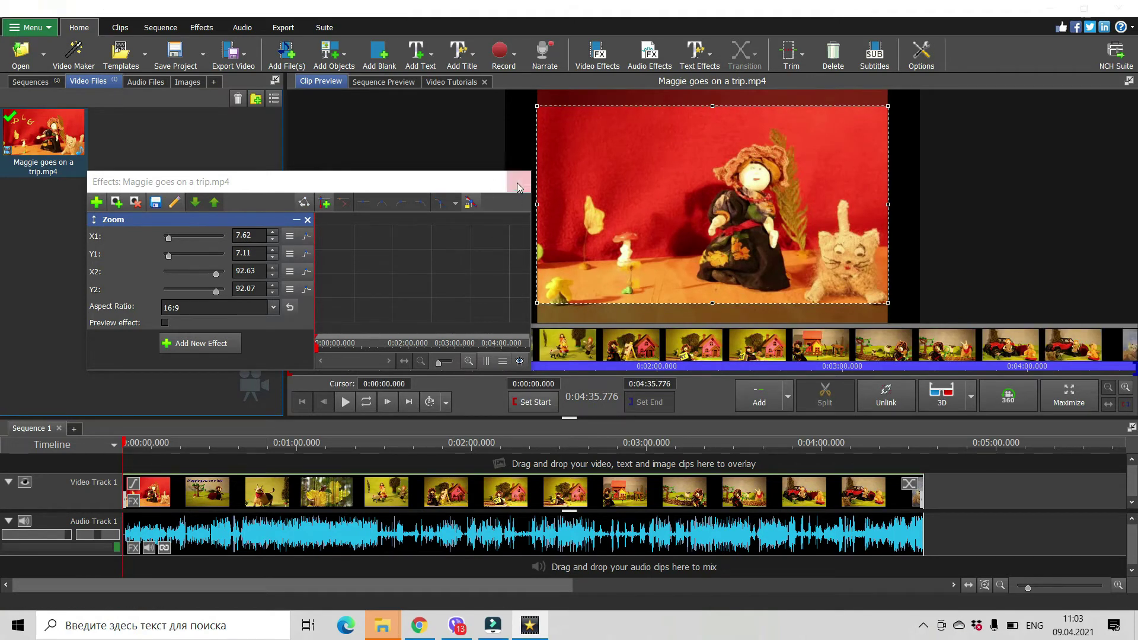
Close the Effects dialog and start exporting the sequence as a video file
{"action": "left_click", "coordinate": [517, 183]}
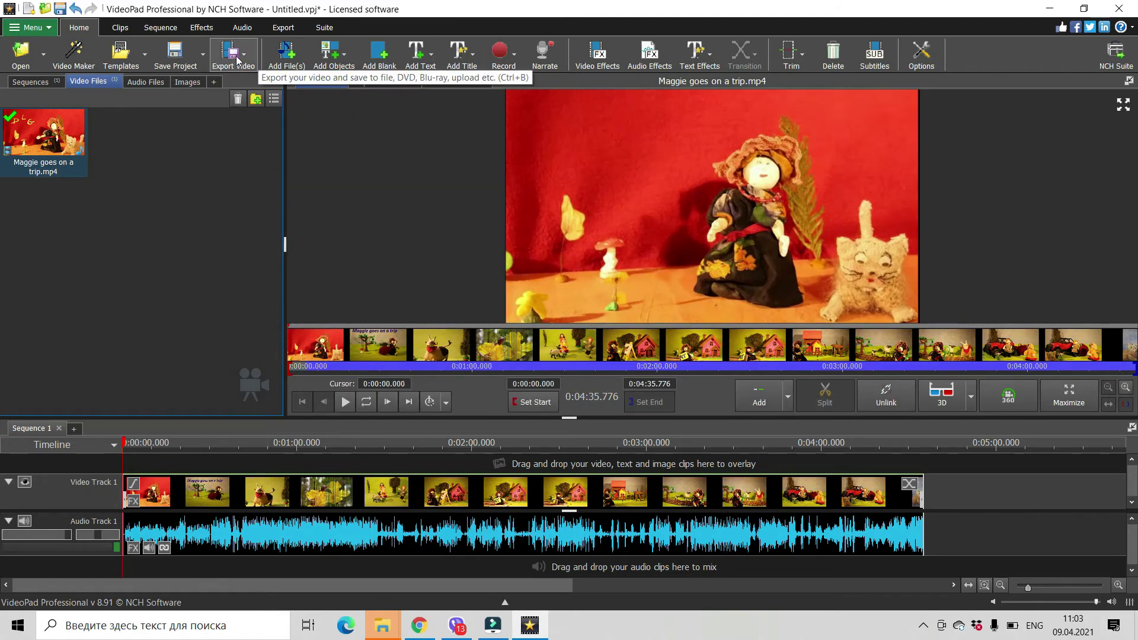
{"action": "left_click", "coordinate": [236, 60]}
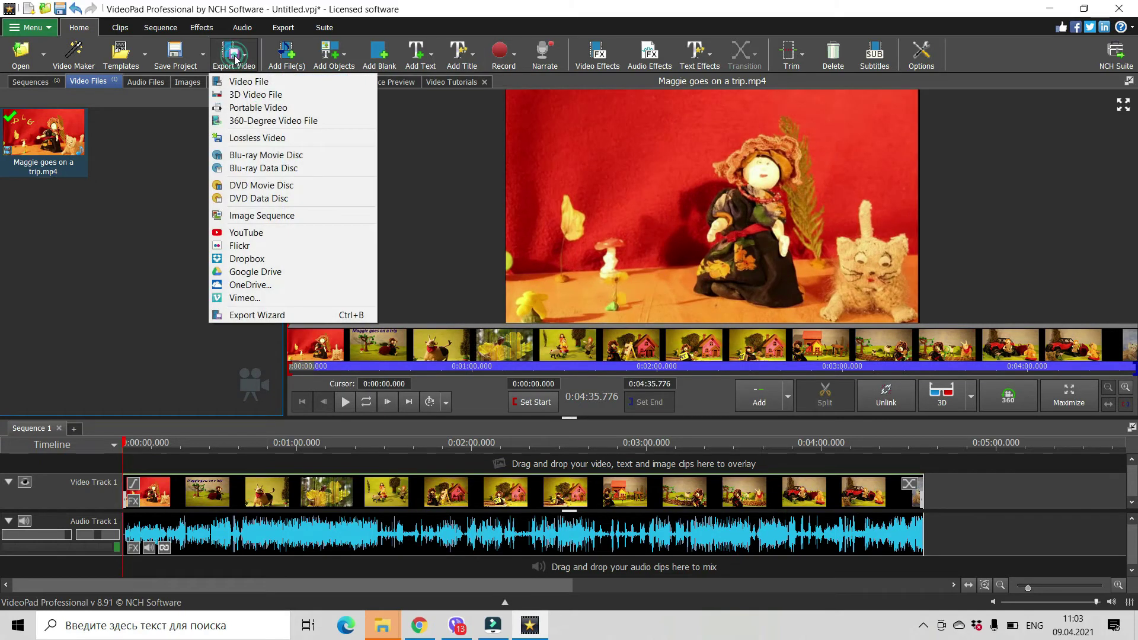
{"action": "left_click", "coordinate": [248, 84]}
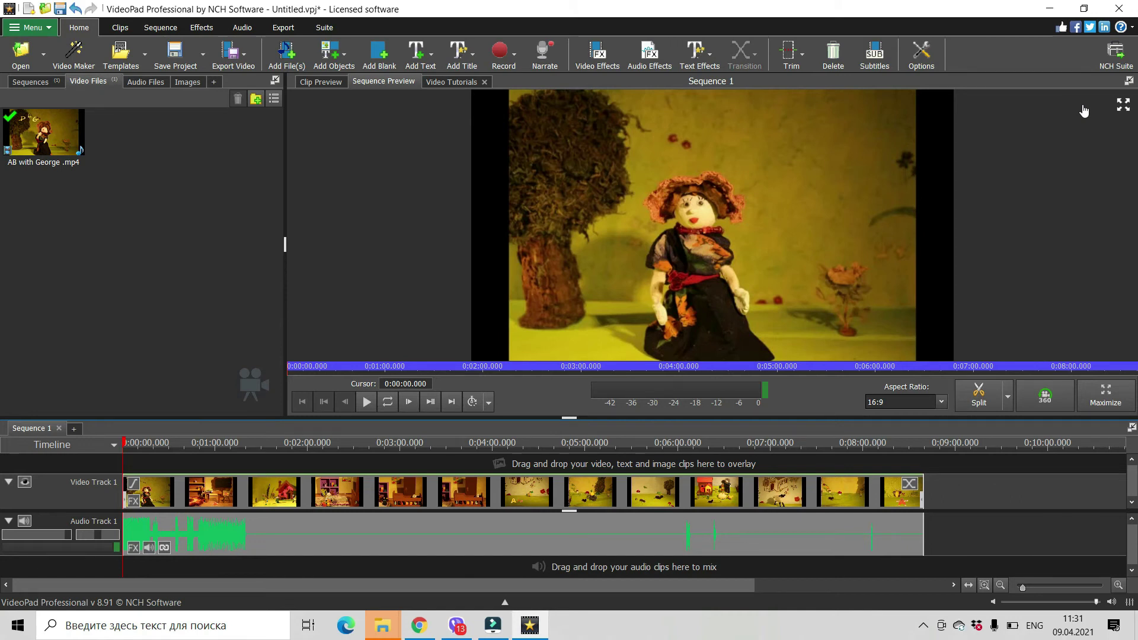
Add a Zoom effect to the A8 with George clip locked to 16:9
{"action": "left_click", "coordinate": [597, 55]}
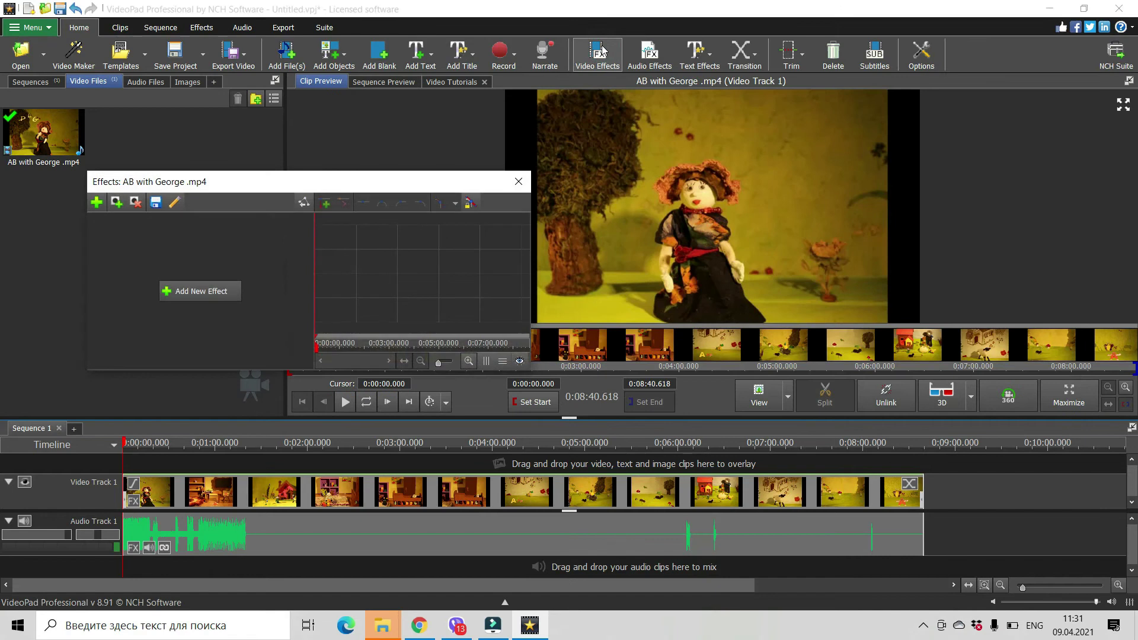
{"action": "left_click", "coordinate": [202, 294]}
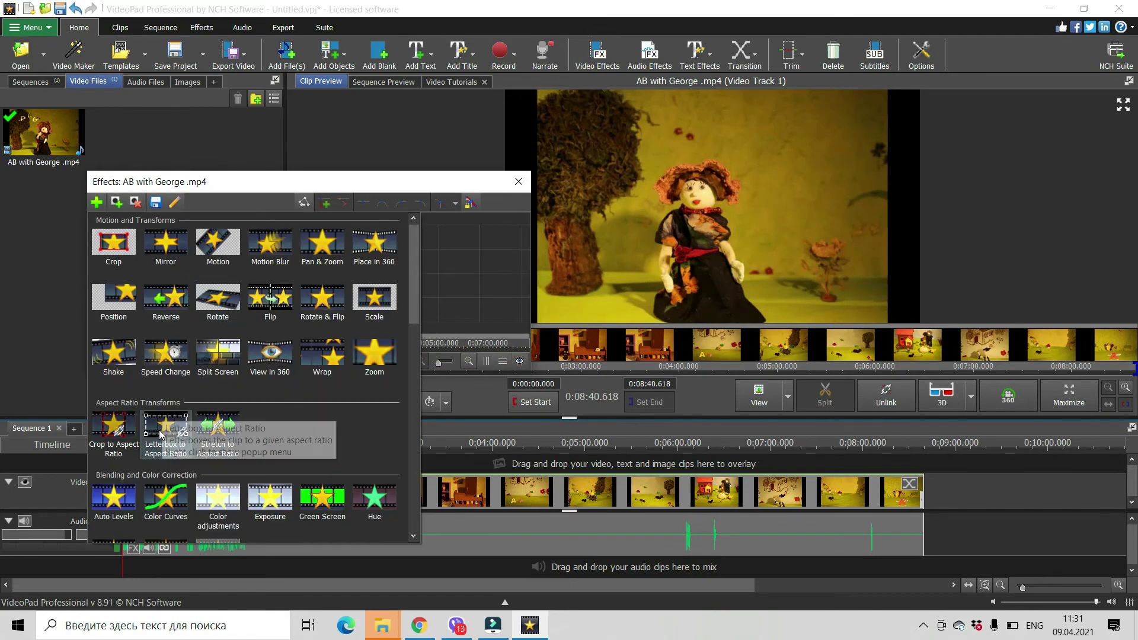
{"action": "left_click", "coordinate": [367, 372]}
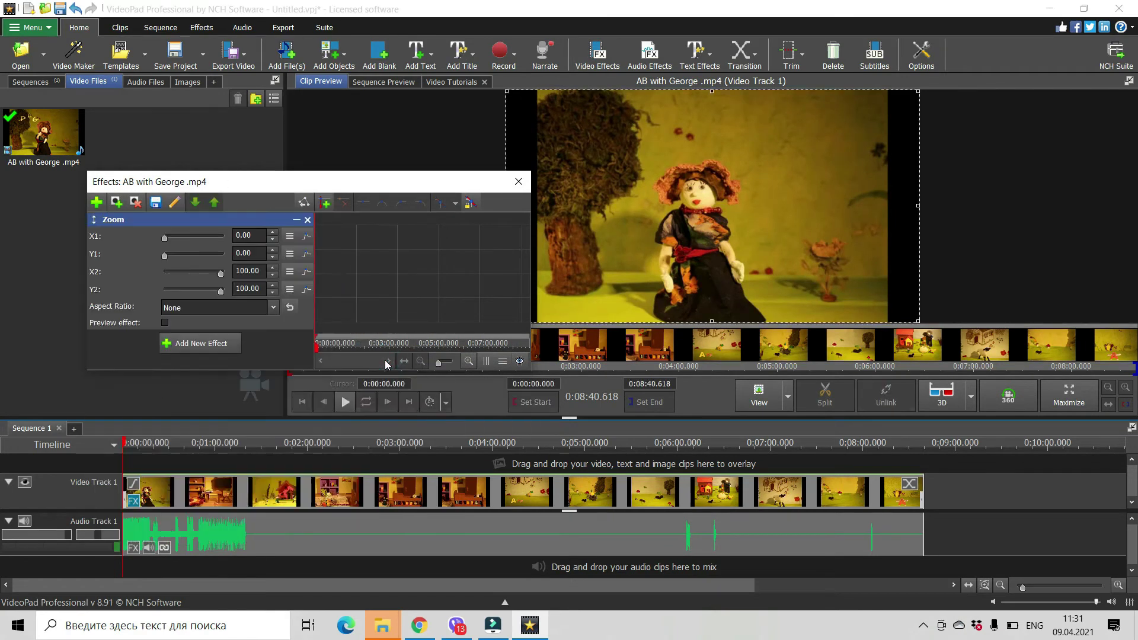
{"action": "left_click", "coordinate": [184, 308]}
{"action": "left_click", "coordinate": [182, 382]}
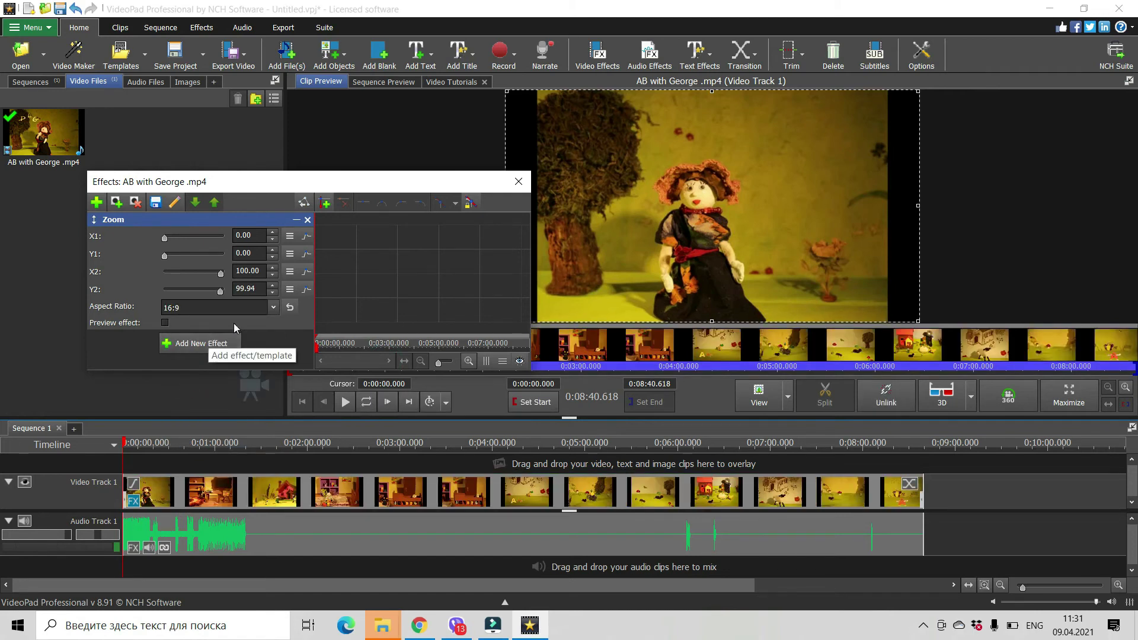
Tighten the crop's top corners so the picture fills the frame, then close the effects
{"action": "left_click_drag", "start_coordinate": [506, 91], "coordinate": [538, 107]}
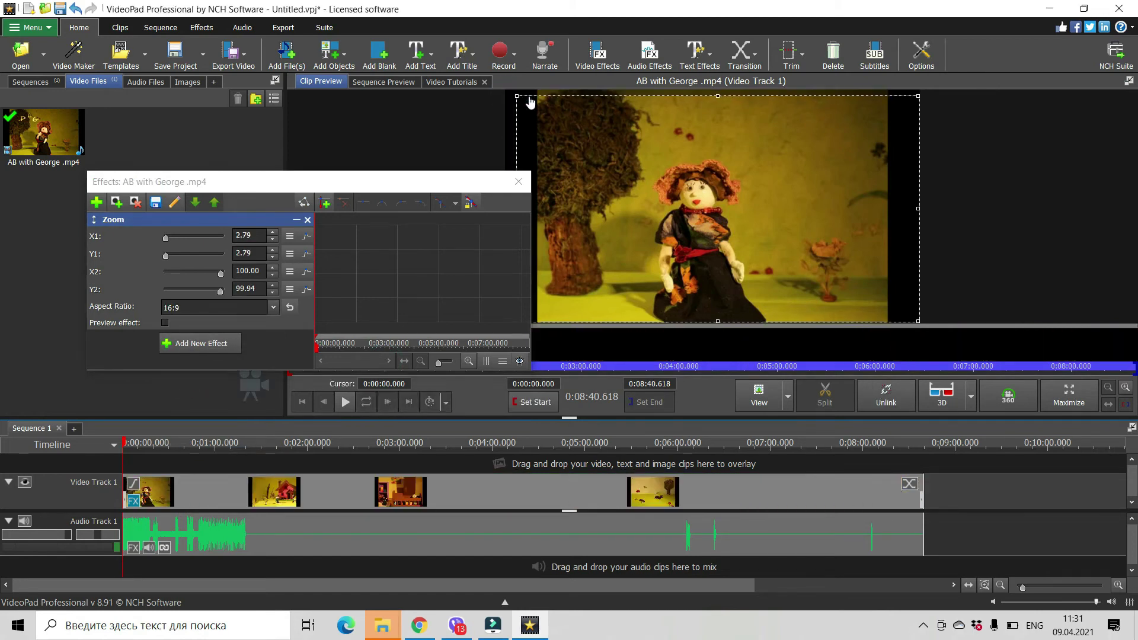
{"action": "left_click_drag", "start_coordinate": [918, 108], "coordinate": [859, 134]}
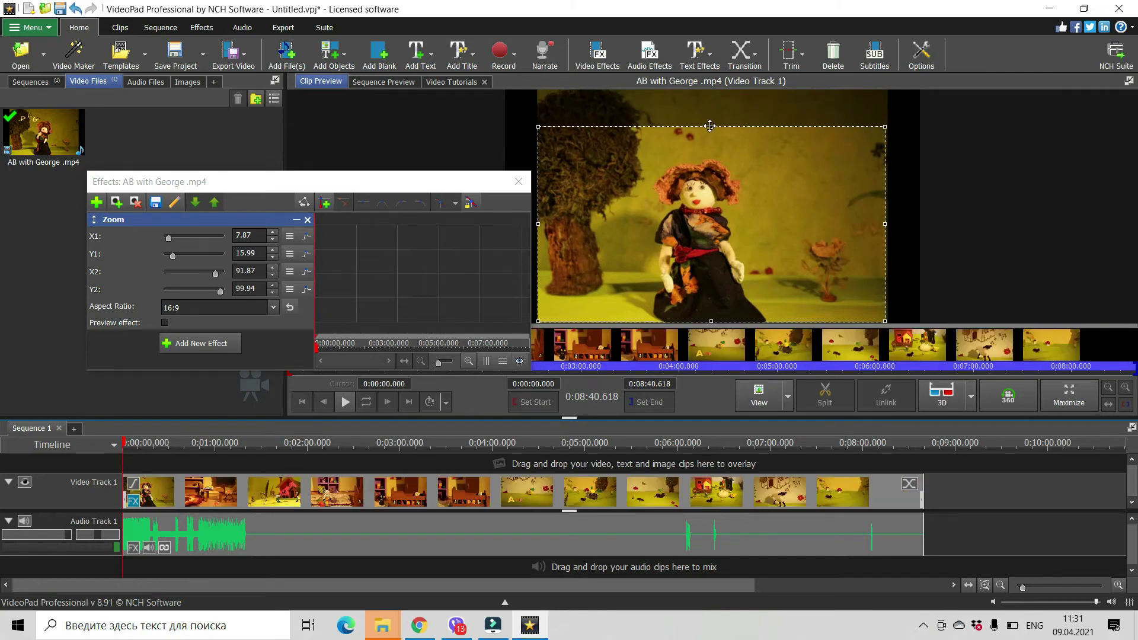
{"action": "left_click", "coordinate": [519, 181]}
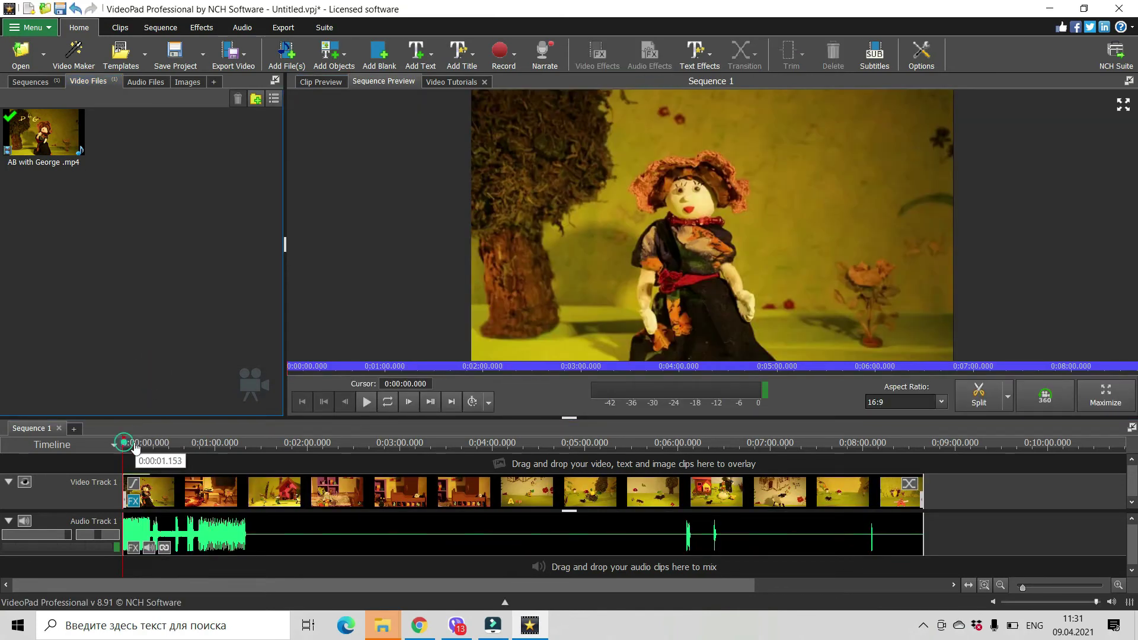
Scrub through the film from the opening scenes to the sheep-and-cow and house scenes
{"action": "mouse_move", "coordinate": [128, 453]}
{"action": "left_mouse_down"}
{"action": "mouse_move", "coordinate": [324, 455]}
{"action": "mouse_move", "coordinate": [141, 463]}
{"action": "left_mouse_up"}
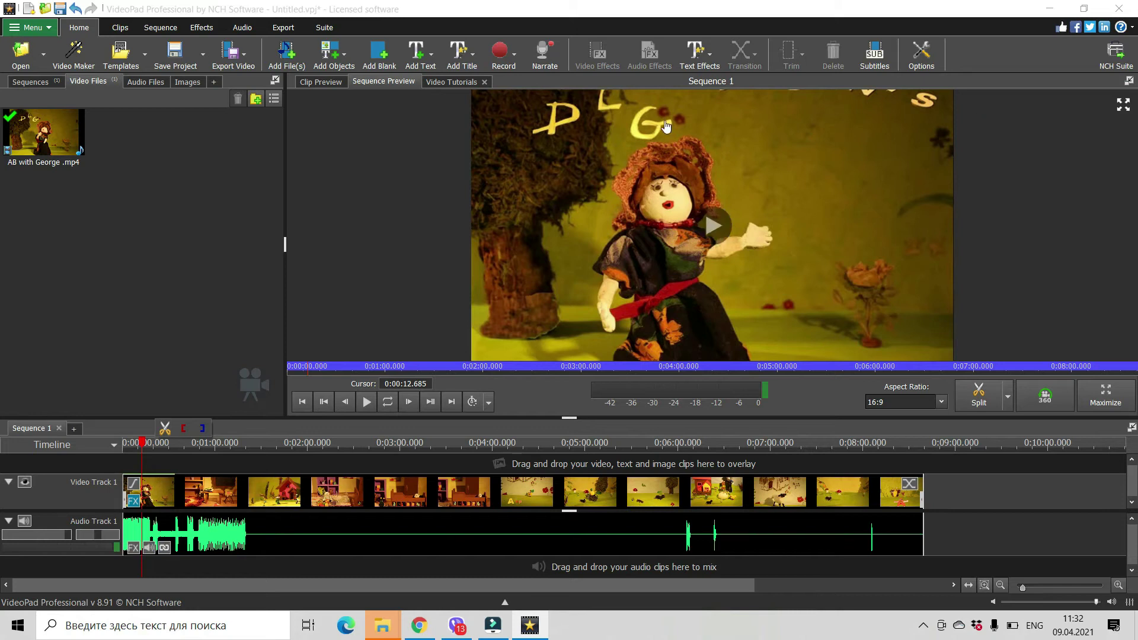
{"action": "left_click_drag", "start_coordinate": [143, 447], "coordinate": [691, 547]}
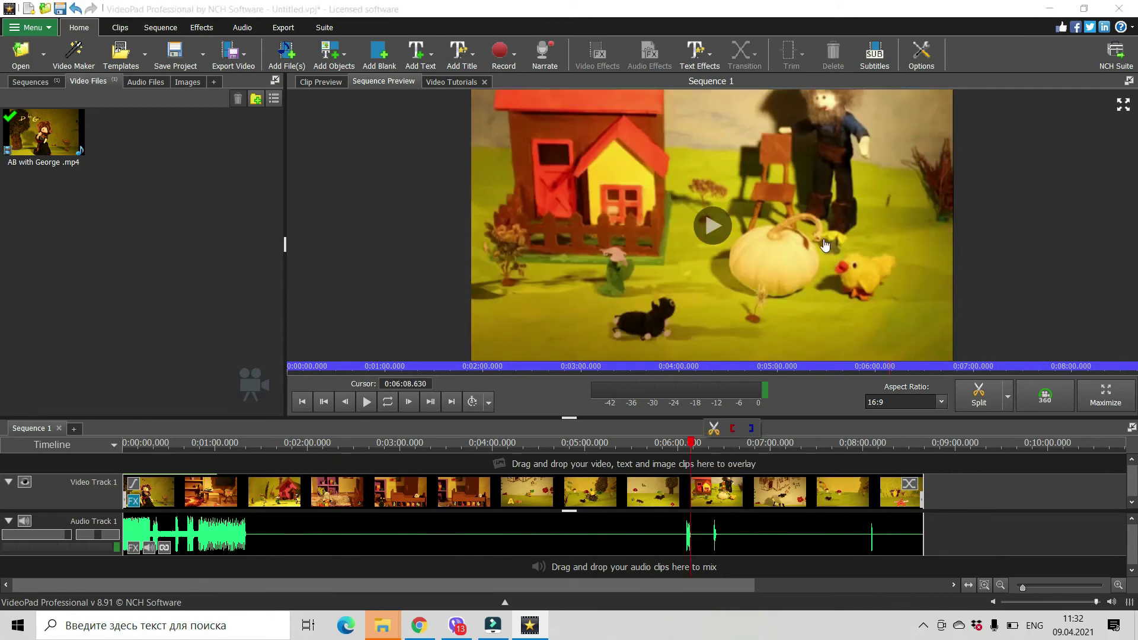
{"action": "left_click", "coordinate": [705, 450]}
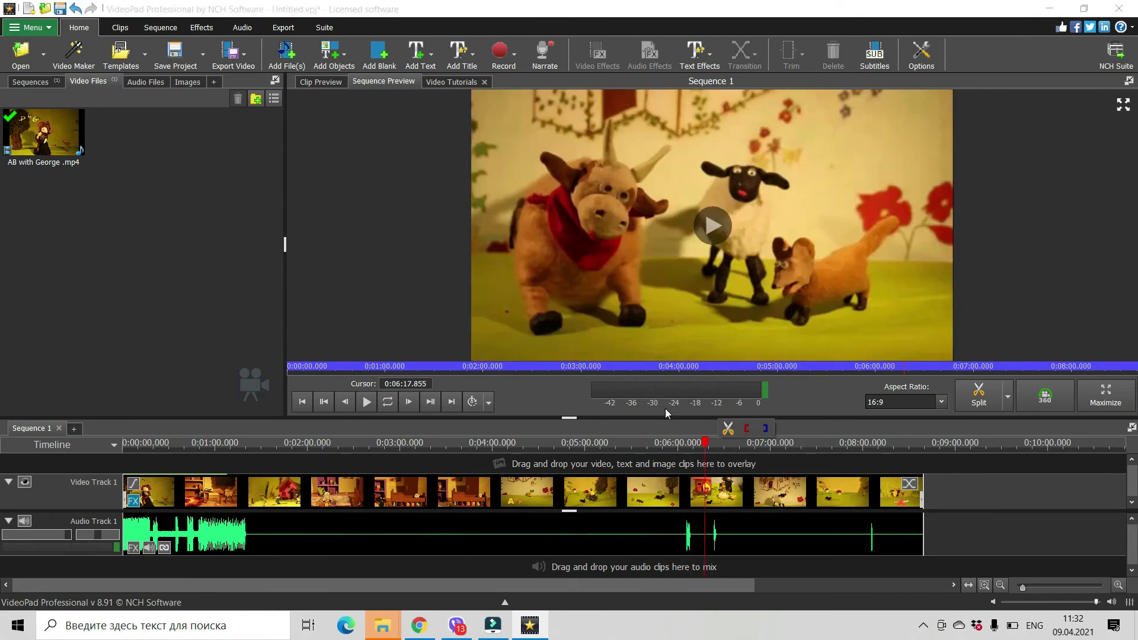
{"action": "left_click", "coordinate": [674, 454]}
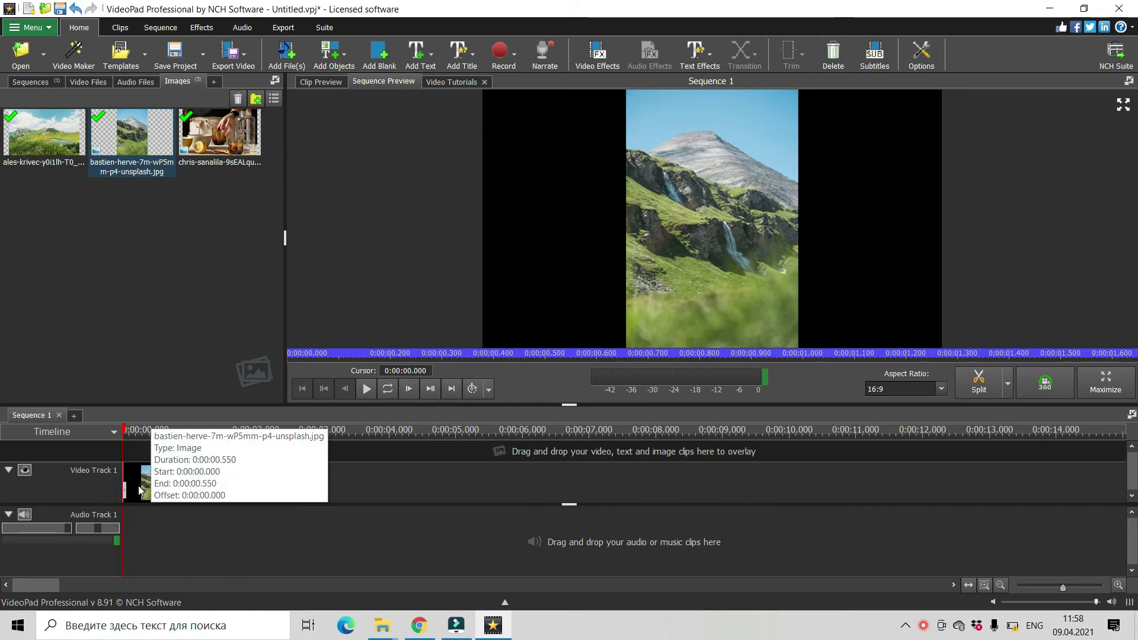
Give the bastien mountain image clip a Stretch to Aspect Ratio effect set to 16:9
{"action": "left_click", "coordinate": [140, 487]}
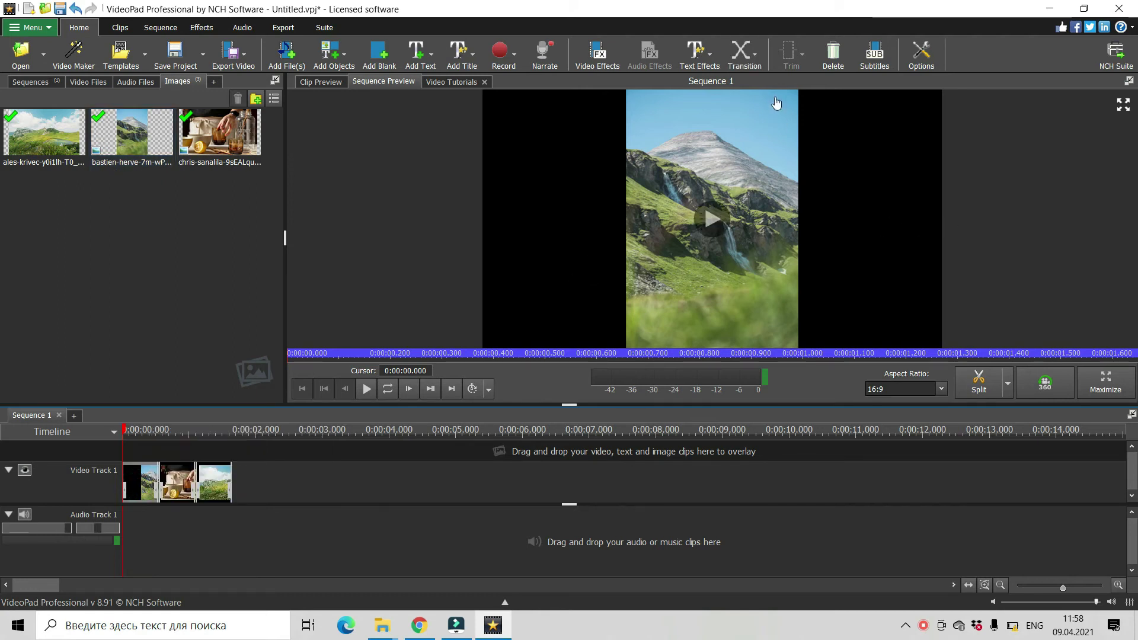
{"action": "left_click", "coordinate": [605, 61]}
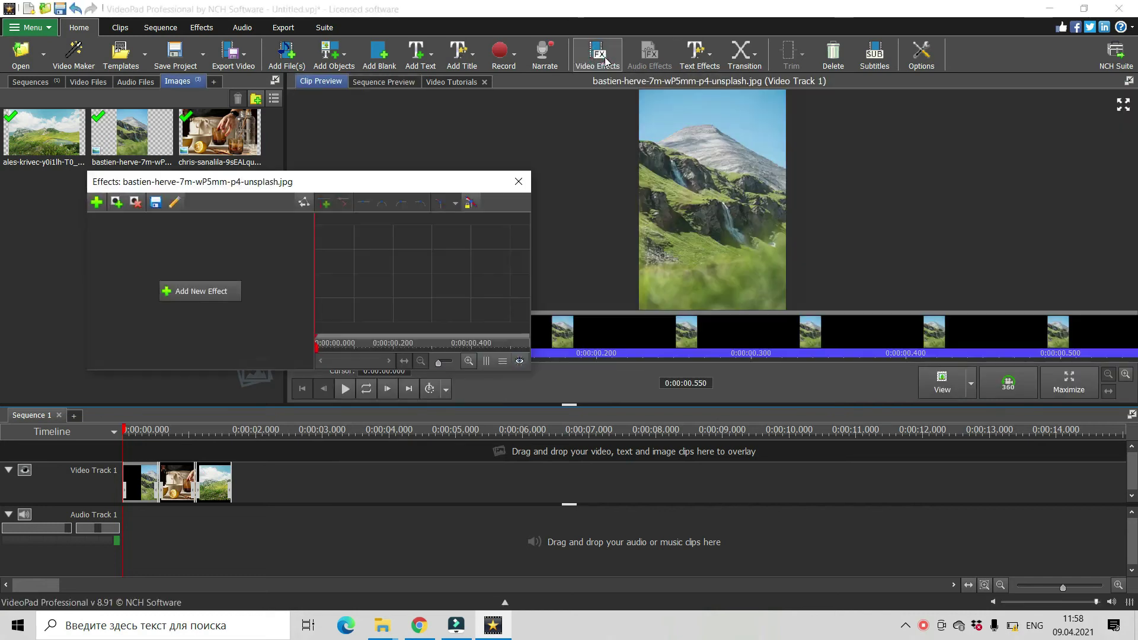
{"action": "left_click", "coordinate": [199, 293]}
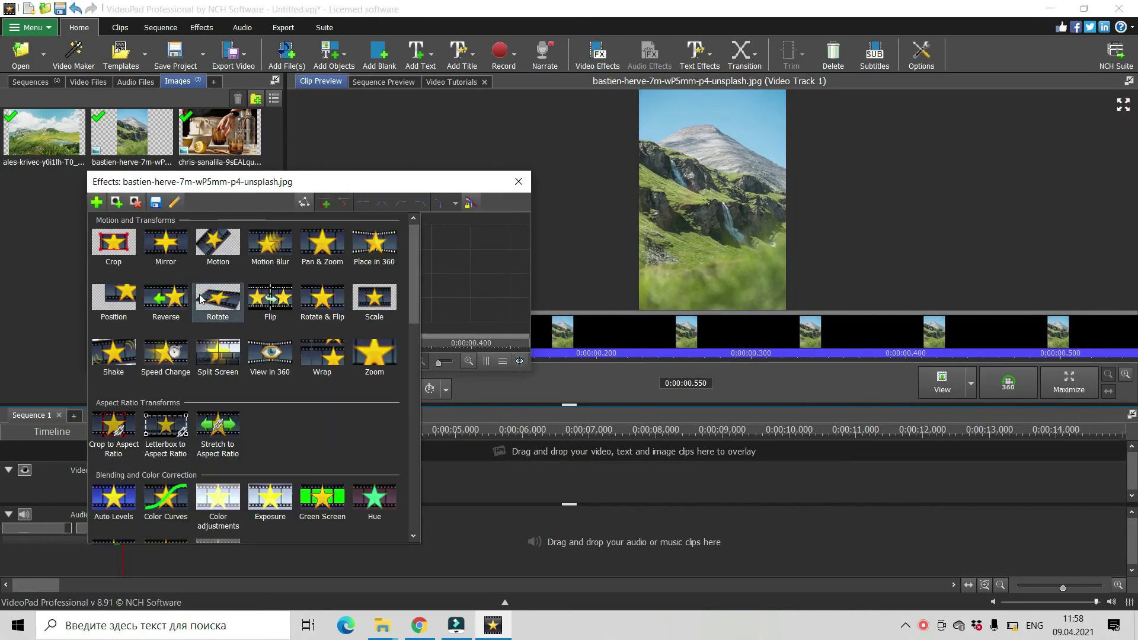
{"action": "left_click", "coordinate": [226, 436]}
{"action": "left_click", "coordinate": [275, 235]}
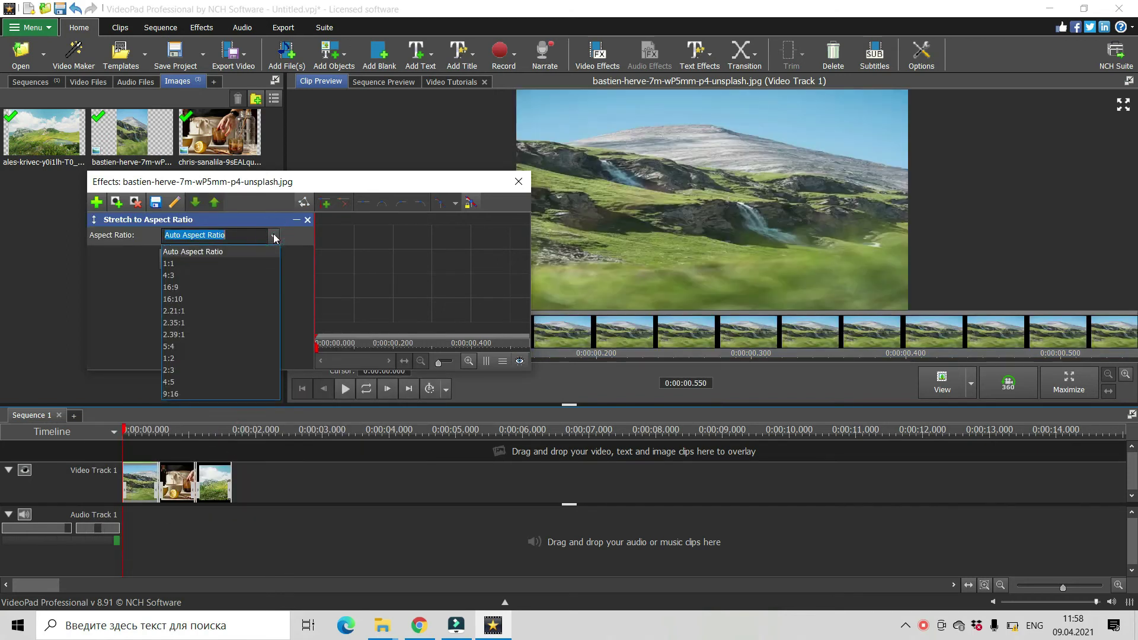
{"action": "left_click", "coordinate": [194, 287]}
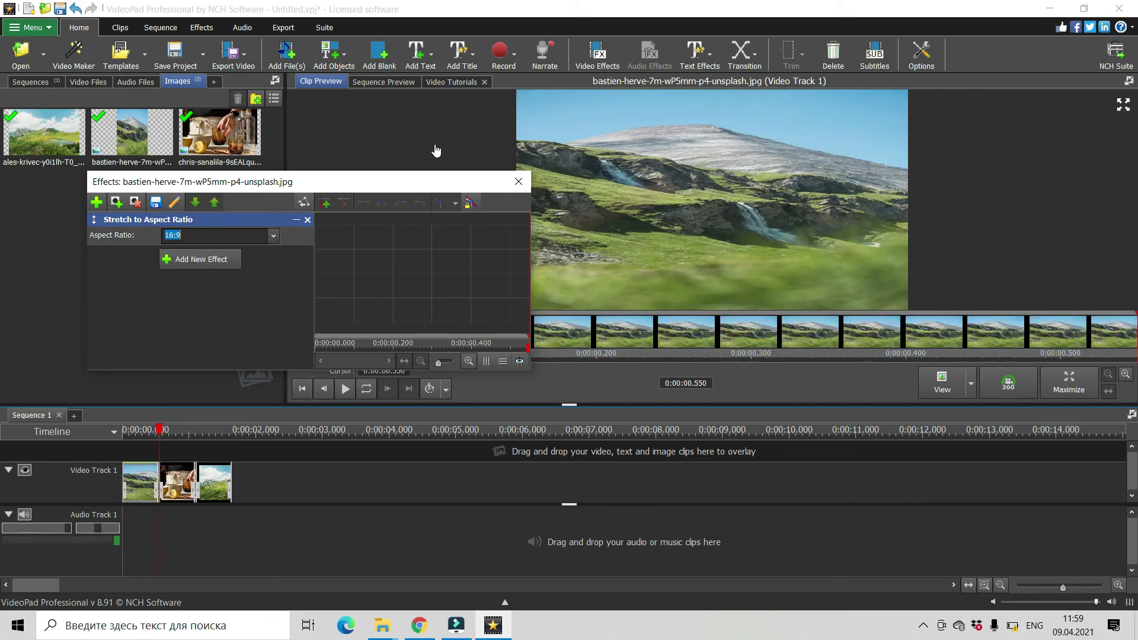
Add a 16:9 Stretch to Aspect Ratio effect to the chris-sanalila jars image, then select the ales-krivec clip
{"action": "left_click", "coordinate": [181, 489]}
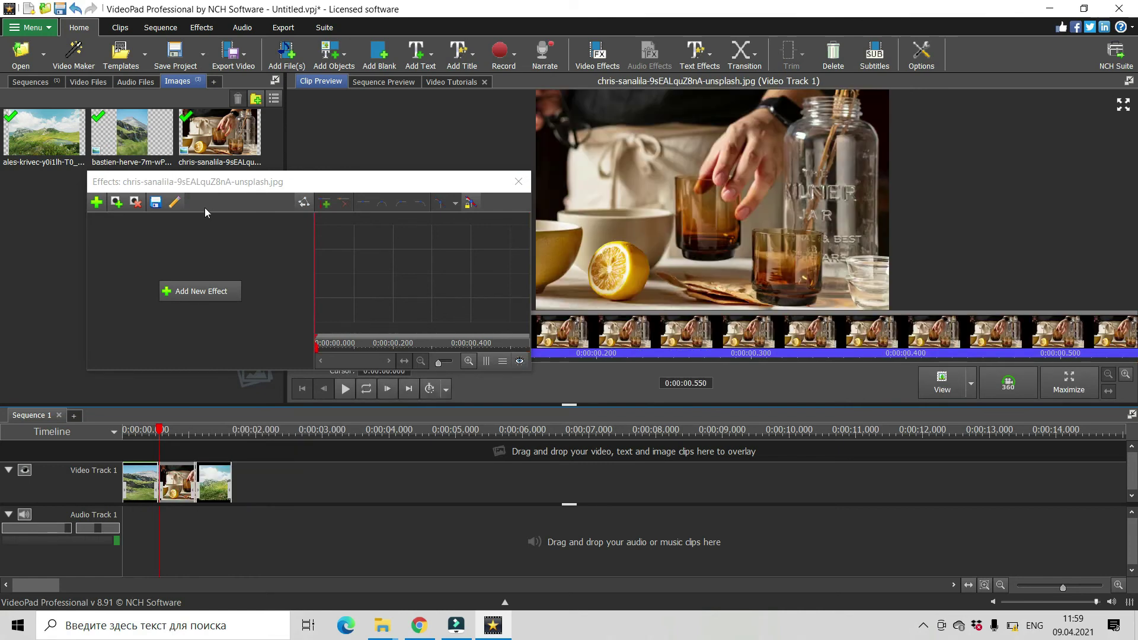
{"action": "left_click", "coordinate": [205, 294]}
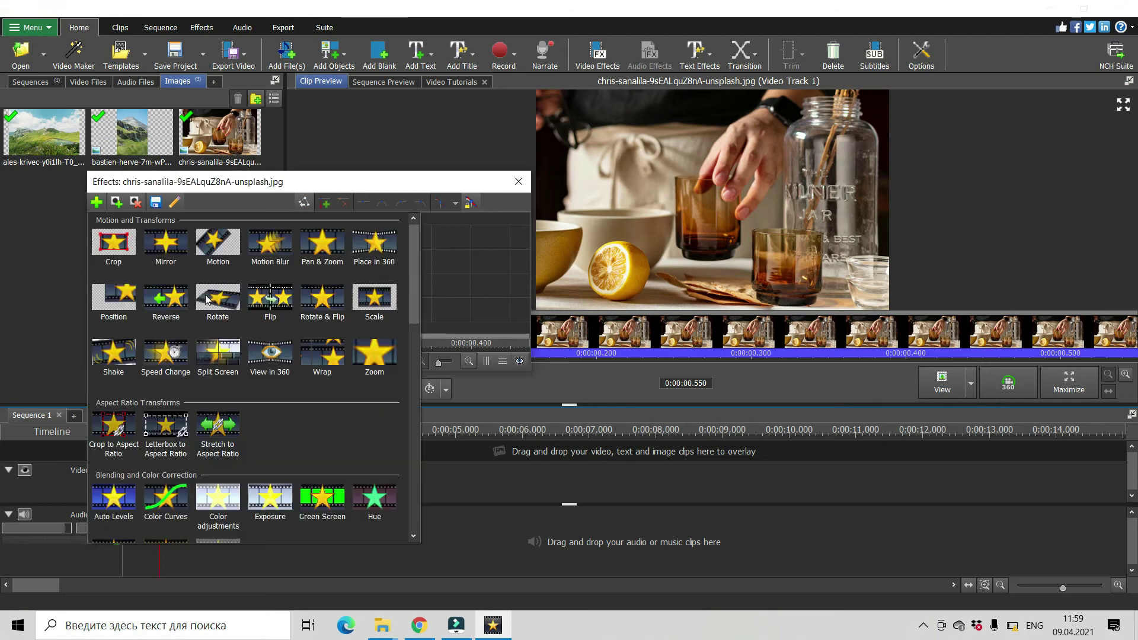
{"action": "left_click", "coordinate": [217, 427]}
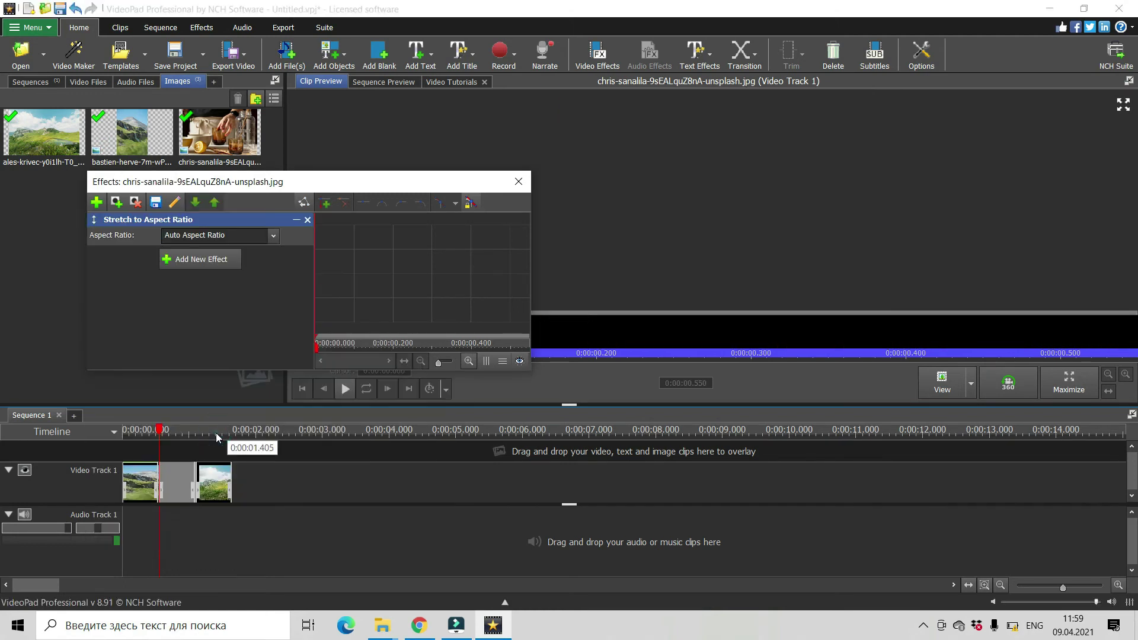
{"action": "left_click", "coordinate": [260, 235]}
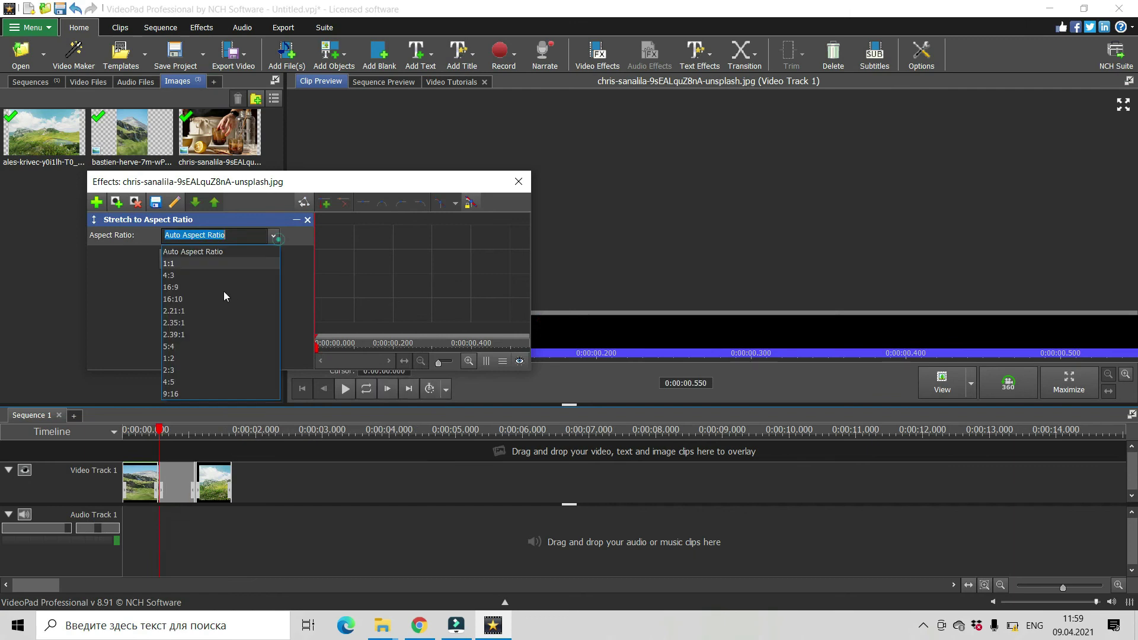
{"action": "left_click", "coordinate": [172, 287]}
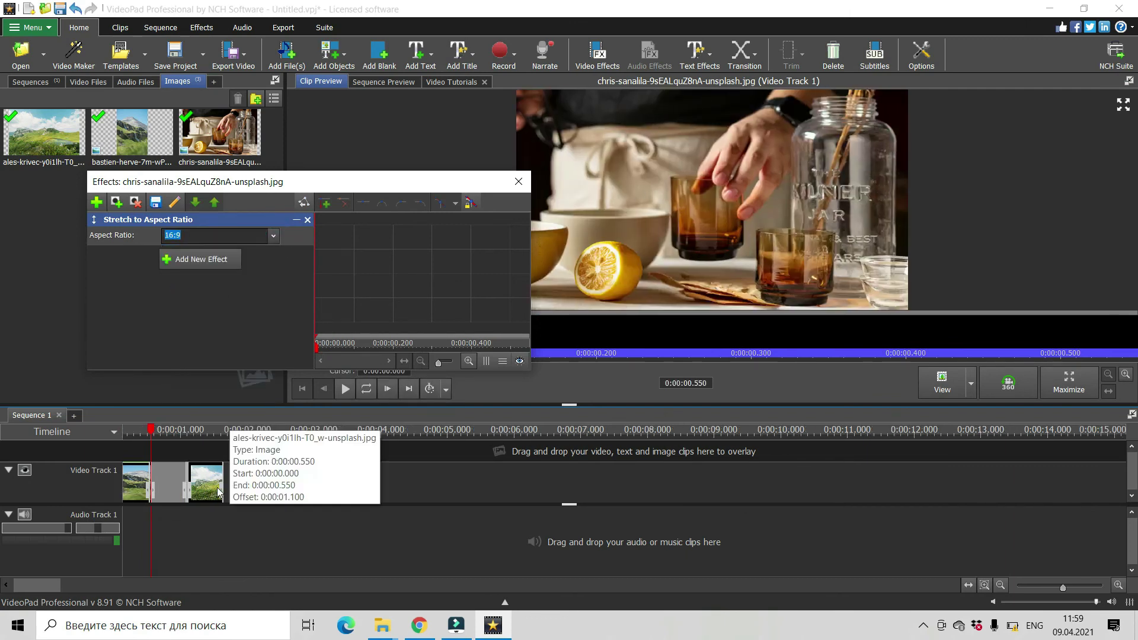
{"action": "scroll", "coordinate": [218, 492], "scroll_direction": "down", "scroll_amount": 1}
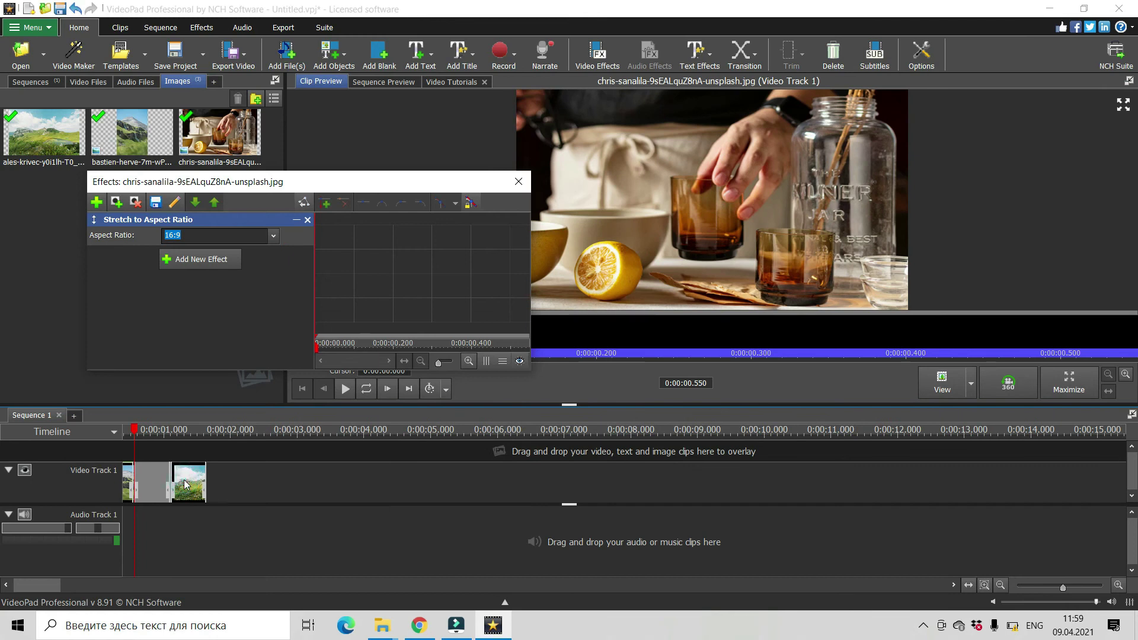
{"action": "left_click", "coordinate": [186, 484]}
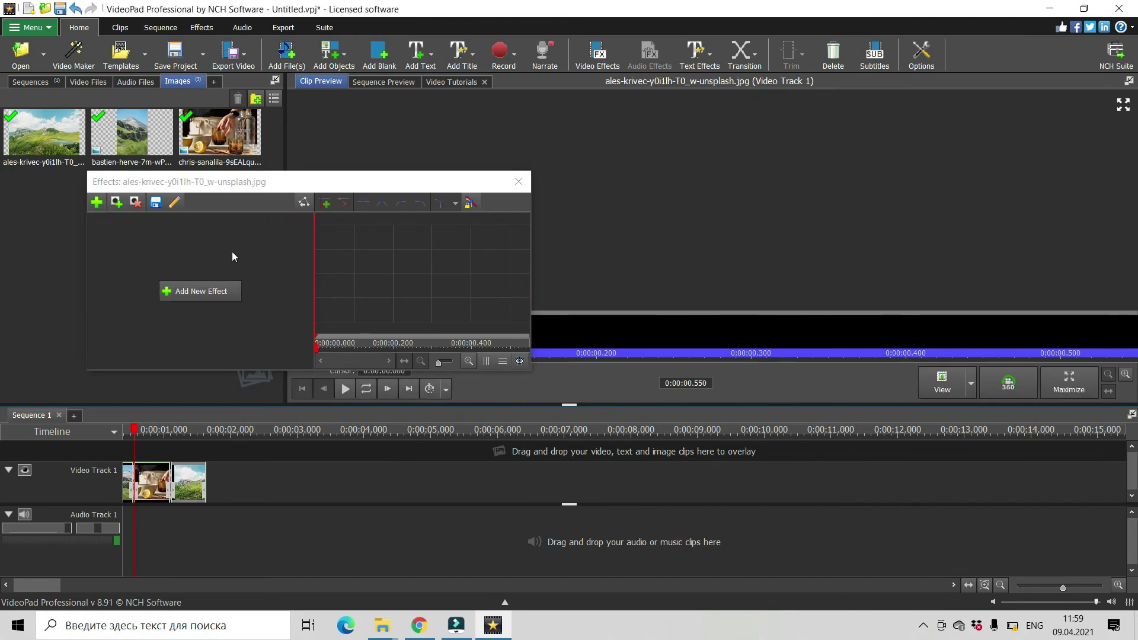
Leave the ales-krivec landscape image without effects and close the Effects window
{"action": "left_click", "coordinate": [215, 295]}
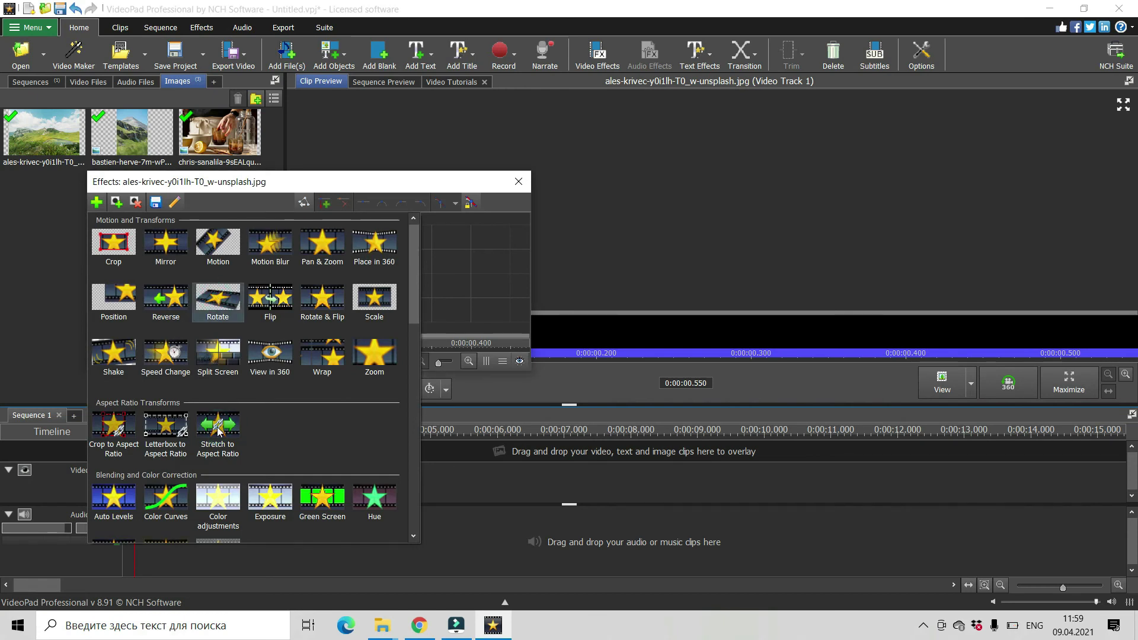
{"action": "key", "text": "Escape"}
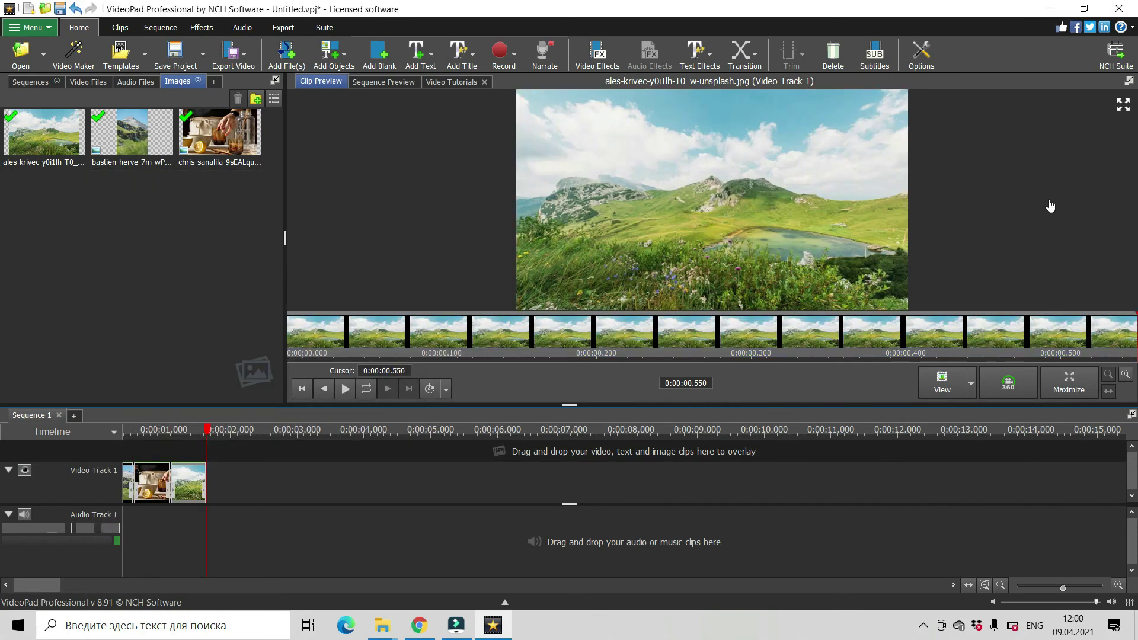
Export the sequence as a video file with resolution 1920 x 1080 - 1080p HD
{"action": "left_click", "coordinate": [246, 60]}
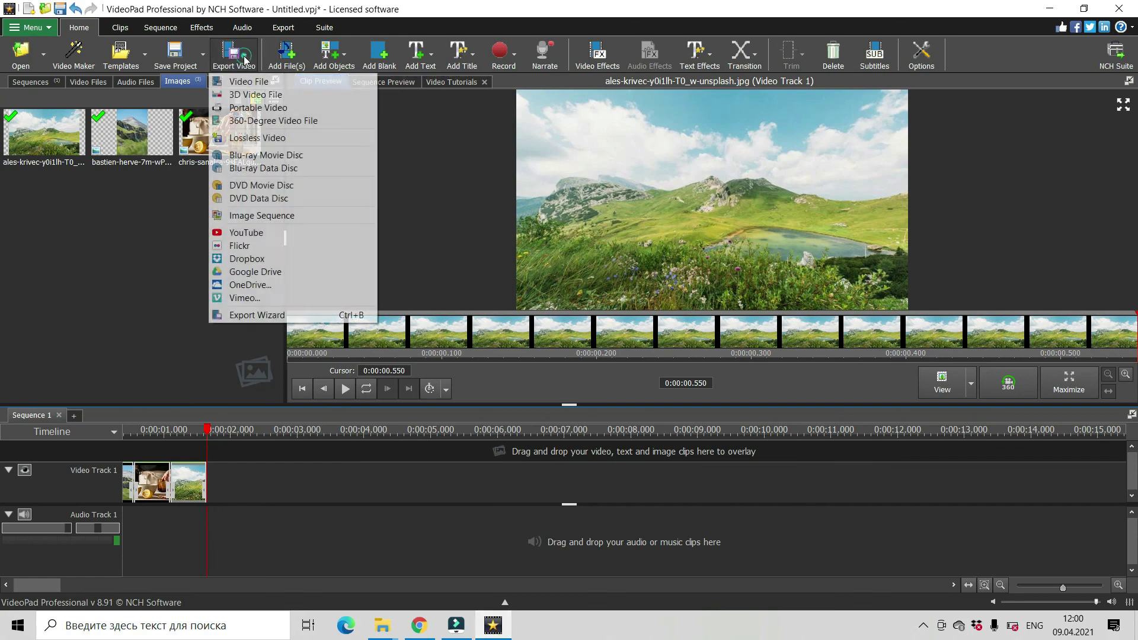
{"action": "left_click", "coordinate": [254, 80]}
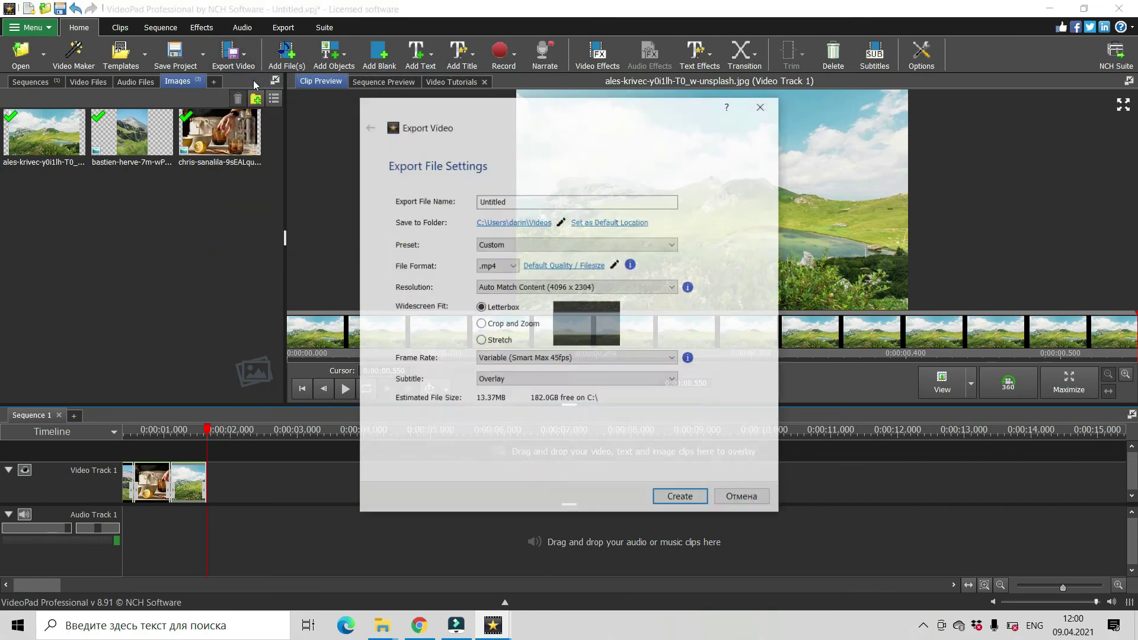
{"action": "left_click", "coordinate": [674, 288]}
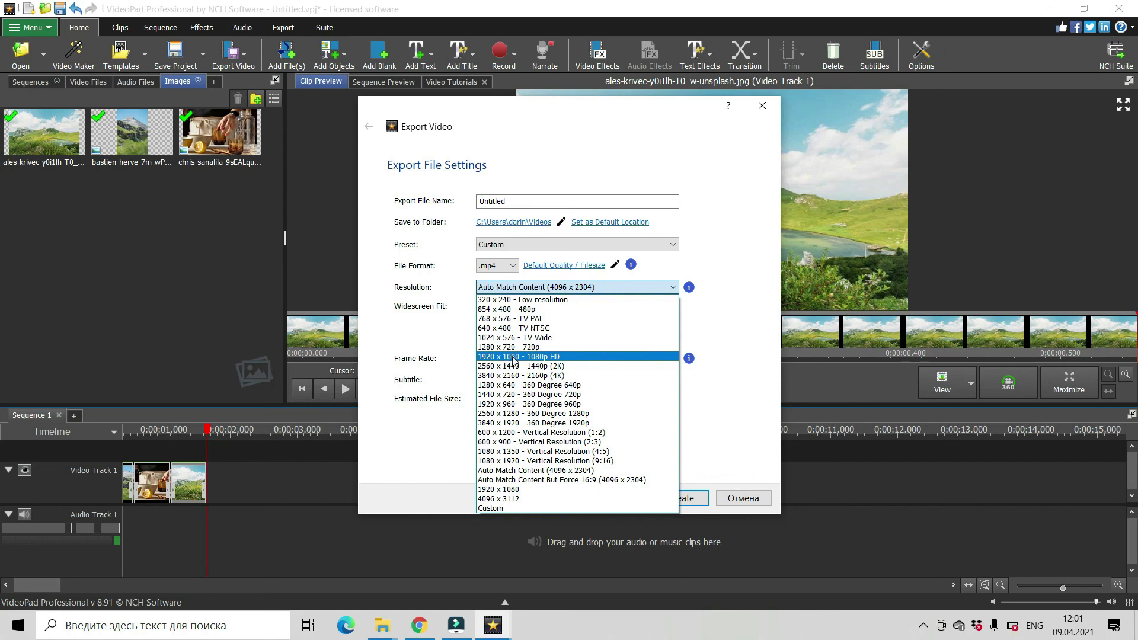
{"action": "left_click", "coordinate": [533, 357]}
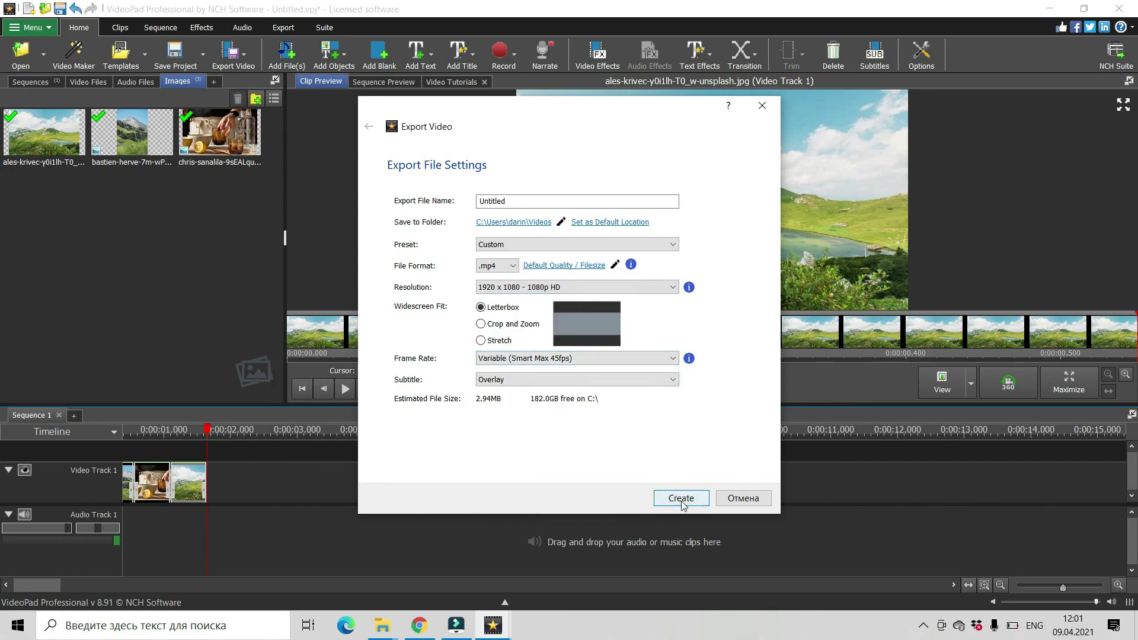
Replace the Untitled file name with AAA and create the MP4 export
{"action": "key", "text": "ctrl+a"}
{"action": "key", "text": "BackSpace"}
{"action": "type", "text": "AA"}
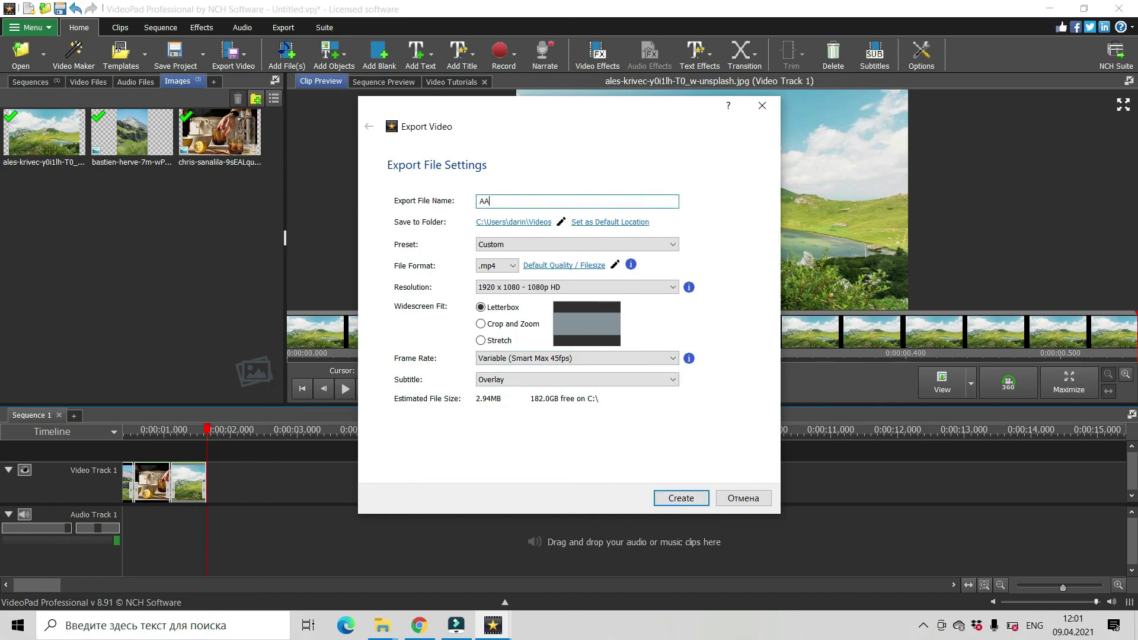
{"action": "left_click", "coordinate": [680, 499]}
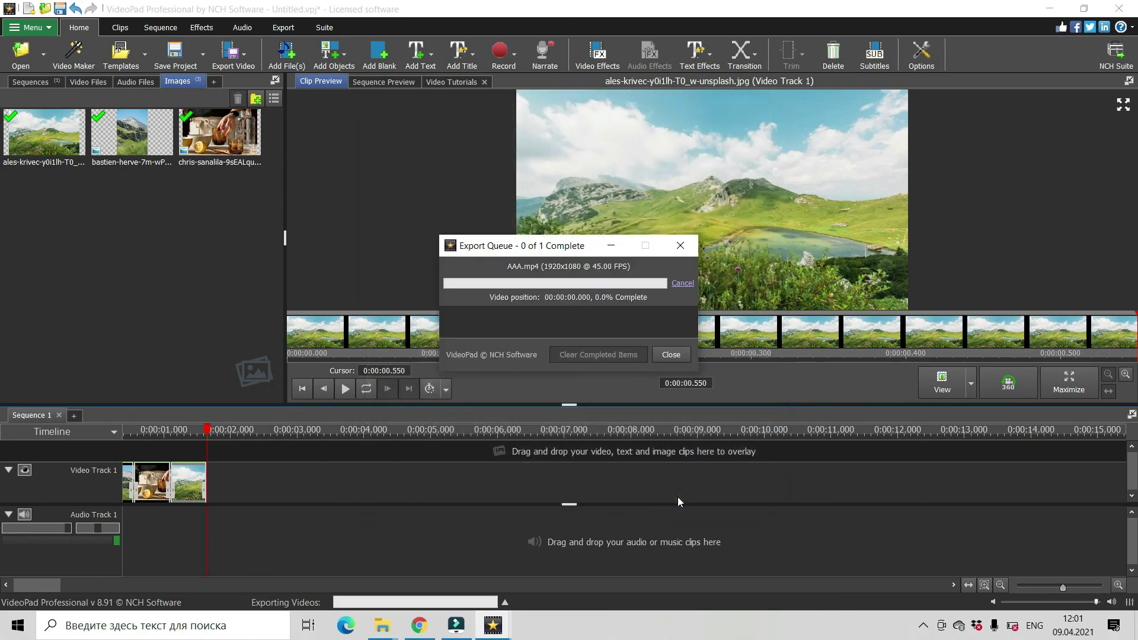